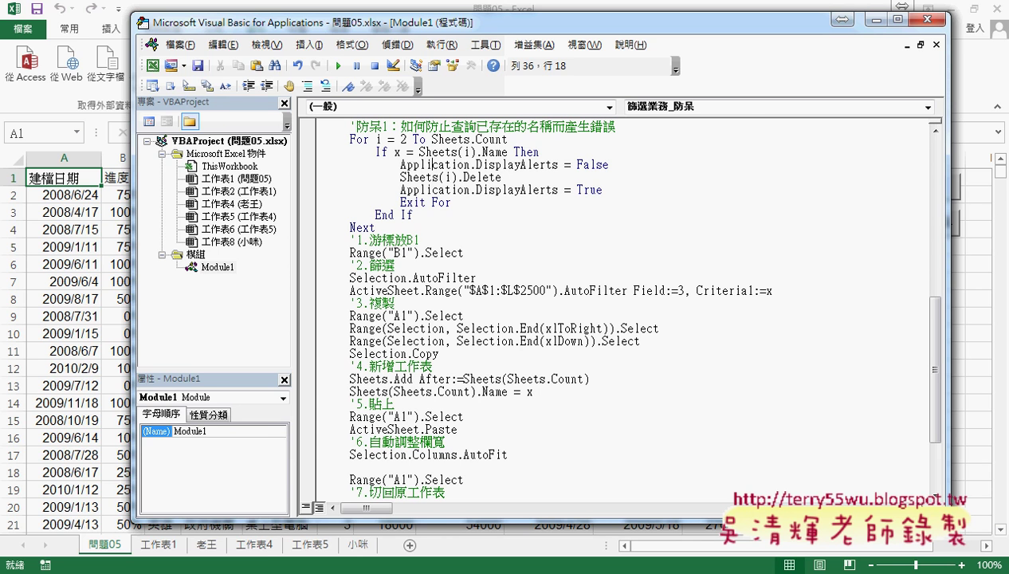
Bring Chrome forward and open the course forum post in Google Groups.
left_click(167, 570)
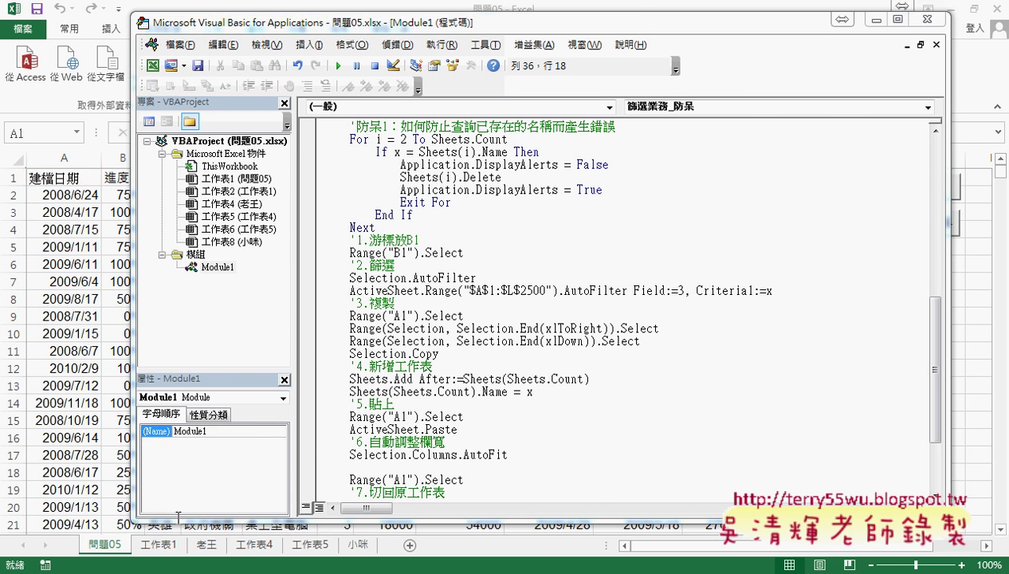
left_click(225, 13)
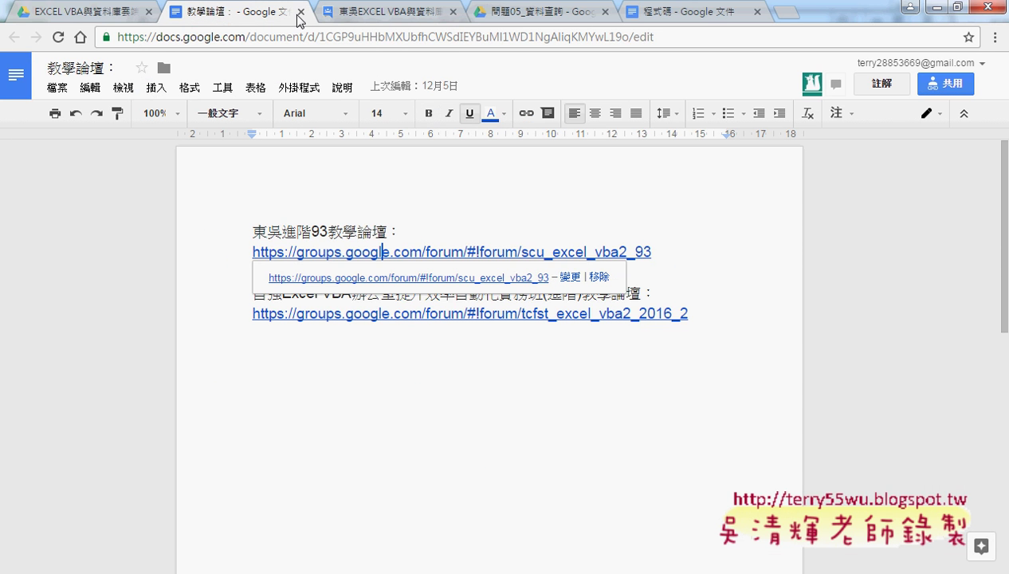
left_click(356, 13)
scroll(679, 383, "down", 3)
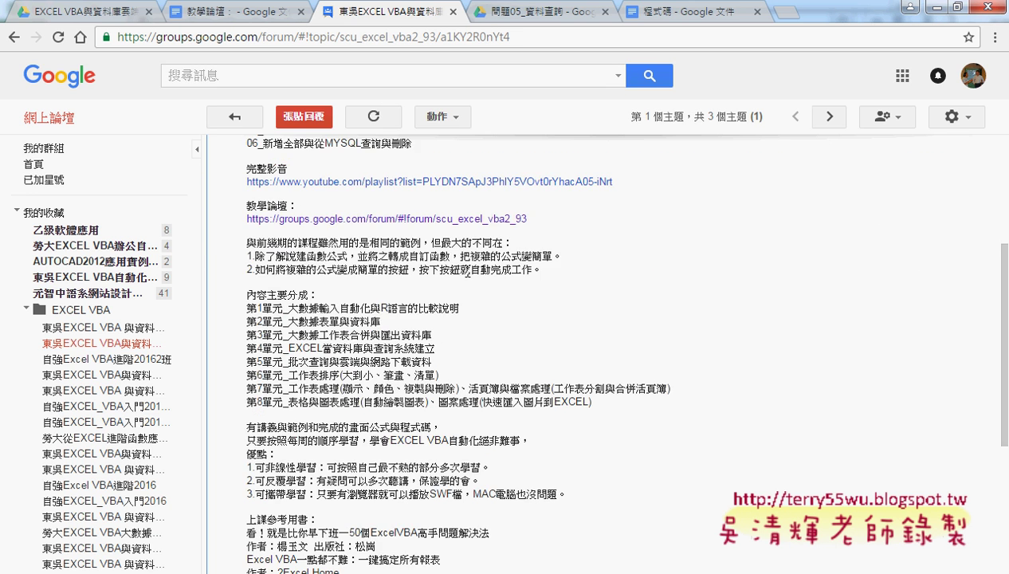
Look over the full-video YouTube playlist linked in the post, then return to the post.
left_click(359, 190)
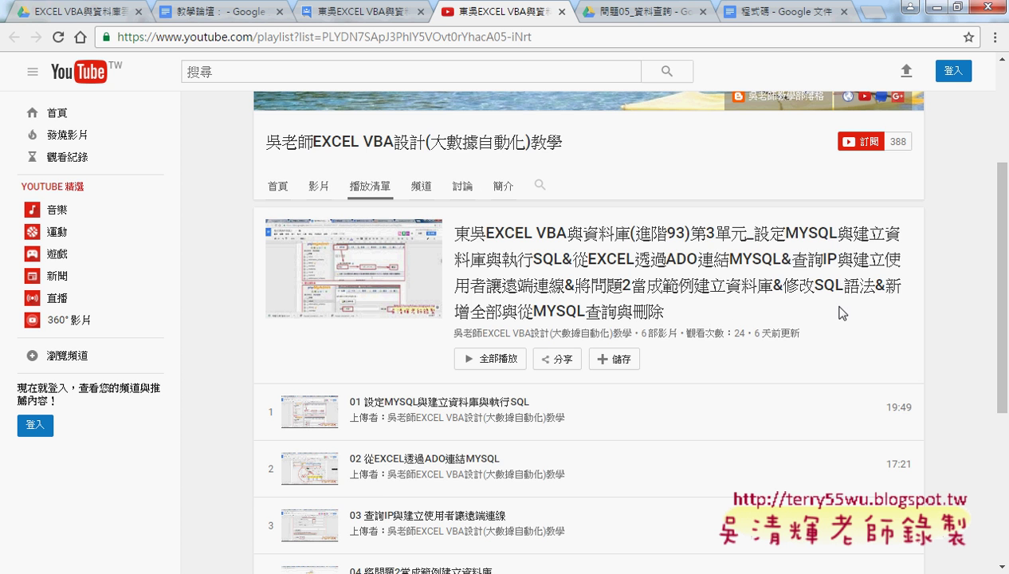
scroll(841, 312, "up", 1)
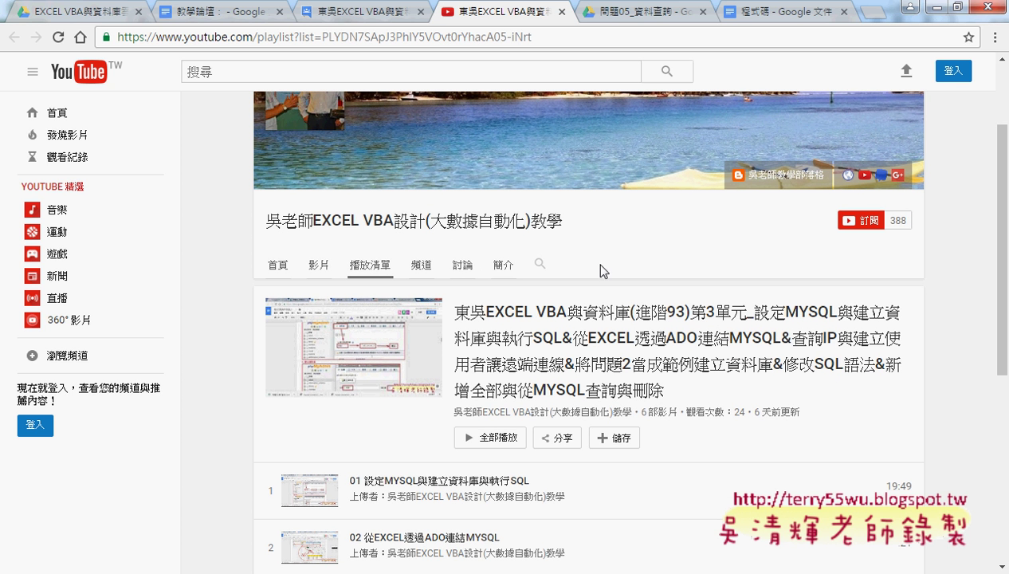
scroll(677, 271, "up", 1)
scroll(679, 276, "up", 1)
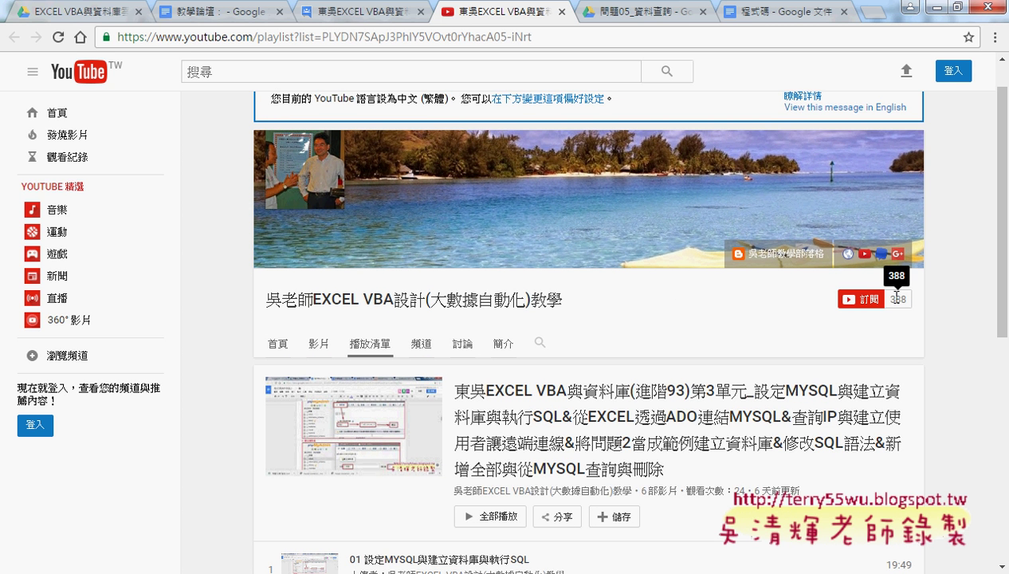
left_click(371, 14)
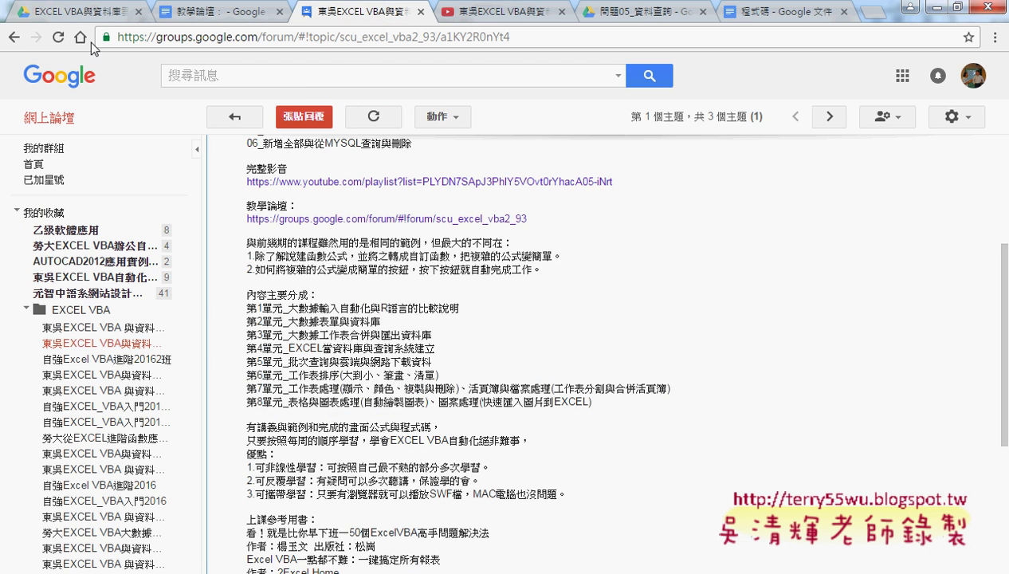
Open the 第2單元 topic's video playlist, then minimize Chrome to reveal the VBA editor.
left_click(15, 42)
left_click(526, 382)
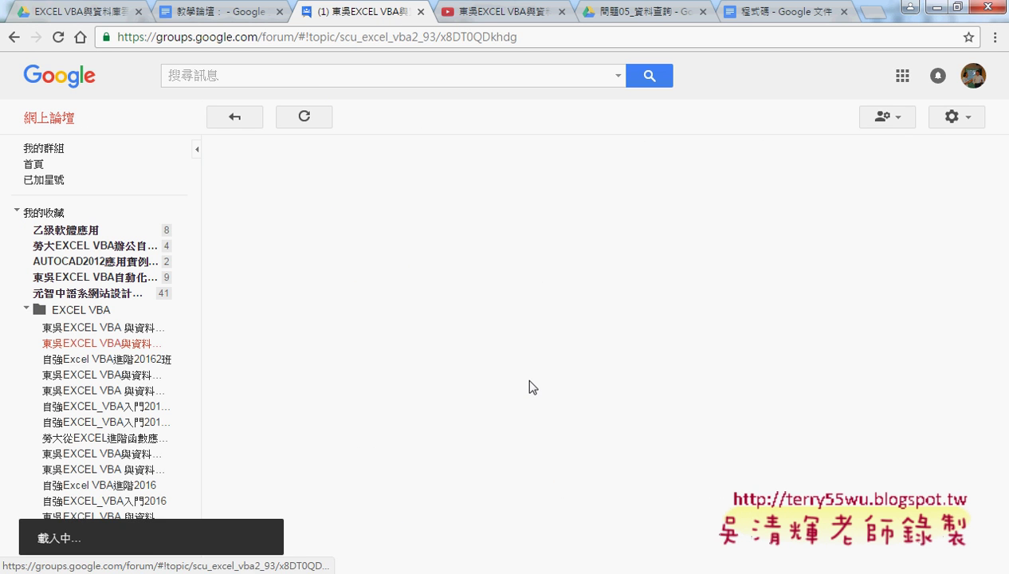
left_click(518, 443)
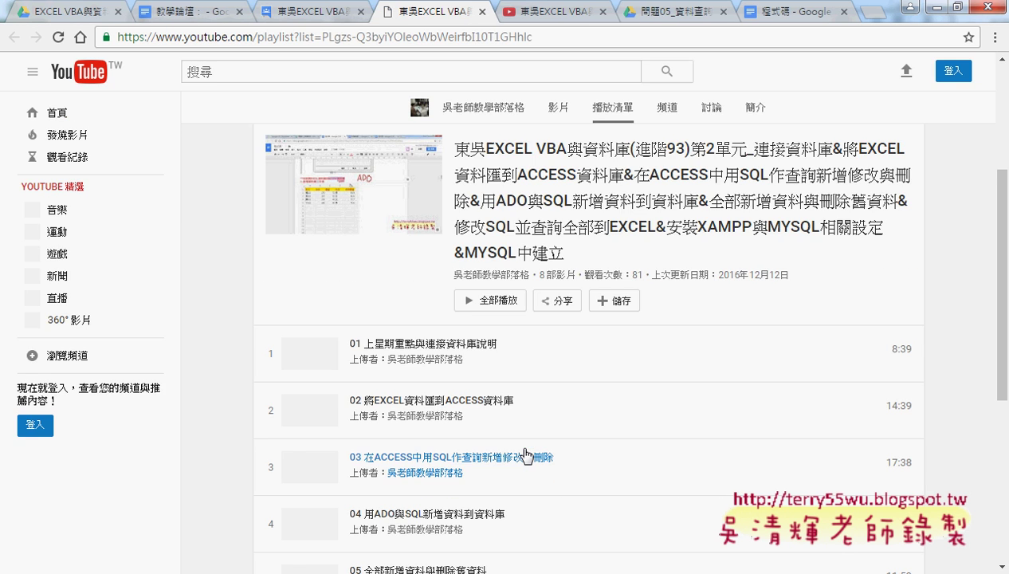
scroll(788, 251, "up", 3)
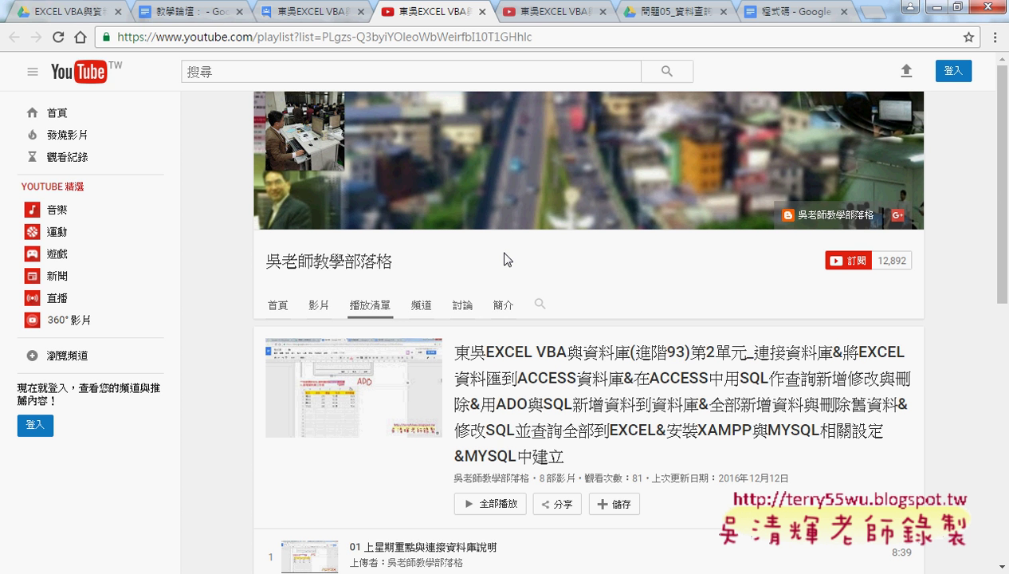
left_click(937, 8)
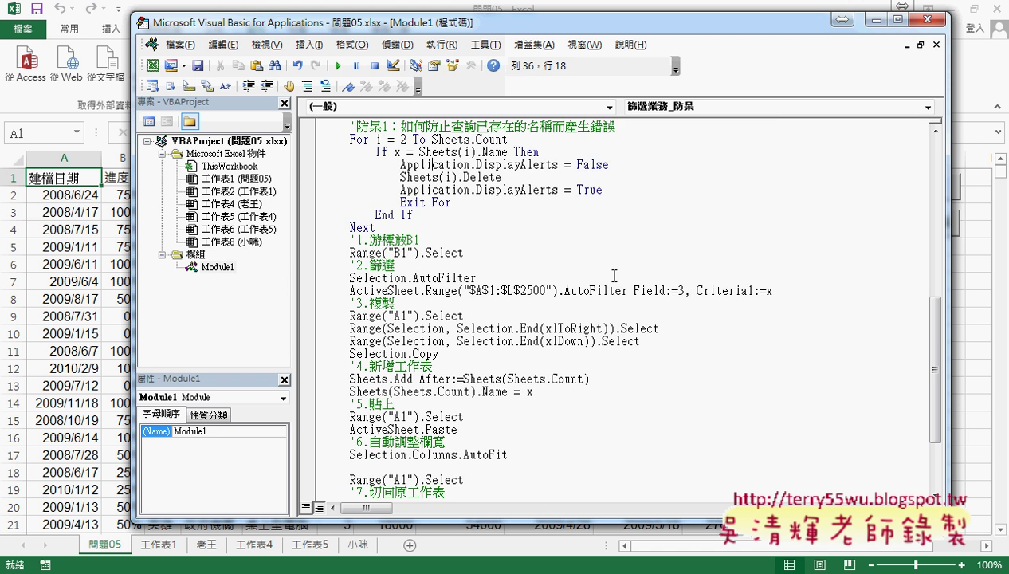
Insert an empty If x = "" Then … End If block below the InputBox line.
scroll(613, 275, "up", 2)
scroll(613, 276, "up", 1)
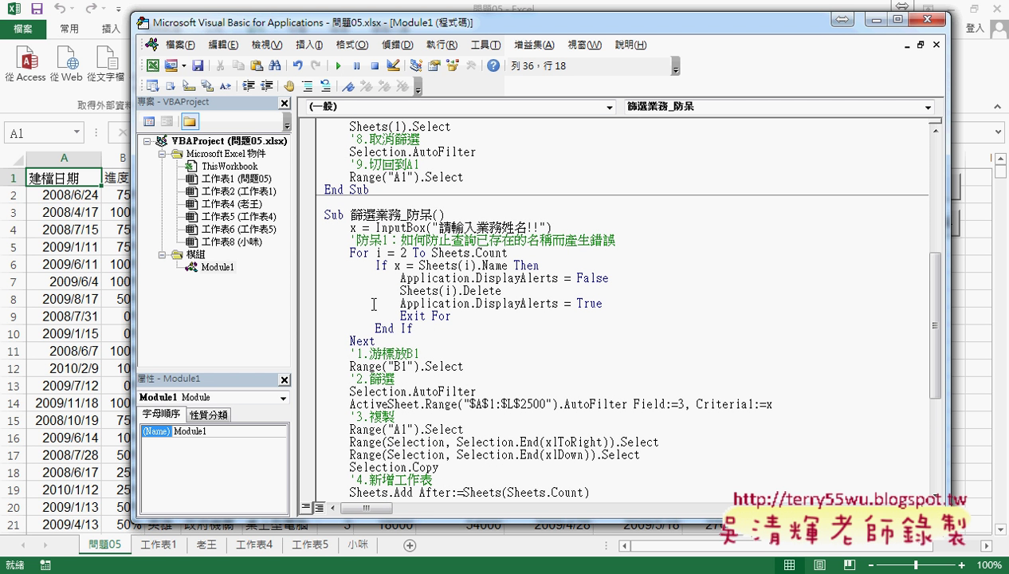
left_click(556, 227)
key("Return")
key("Return")
key("Return")
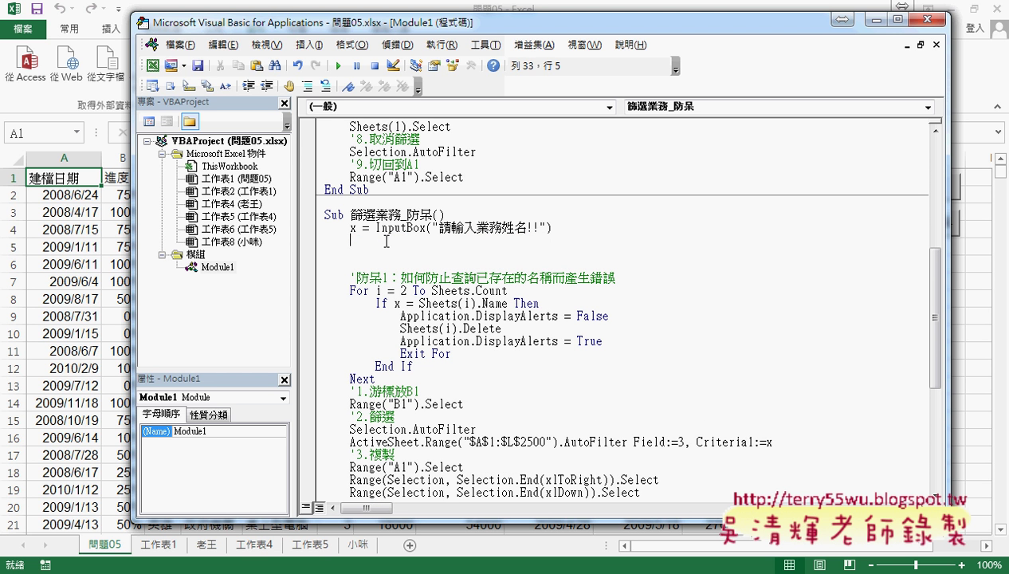
type("i")
type("f ")
type("x=\"\" ")
type("then")
key("Return")
key("Return")
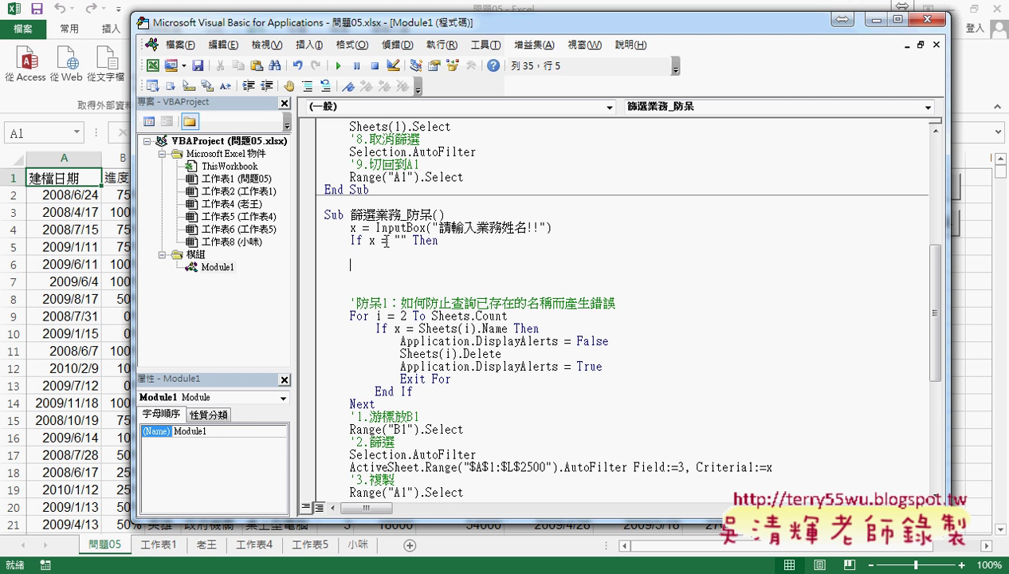
type("end if")
key("Up")
key("Tab")
key("alt+Tab")
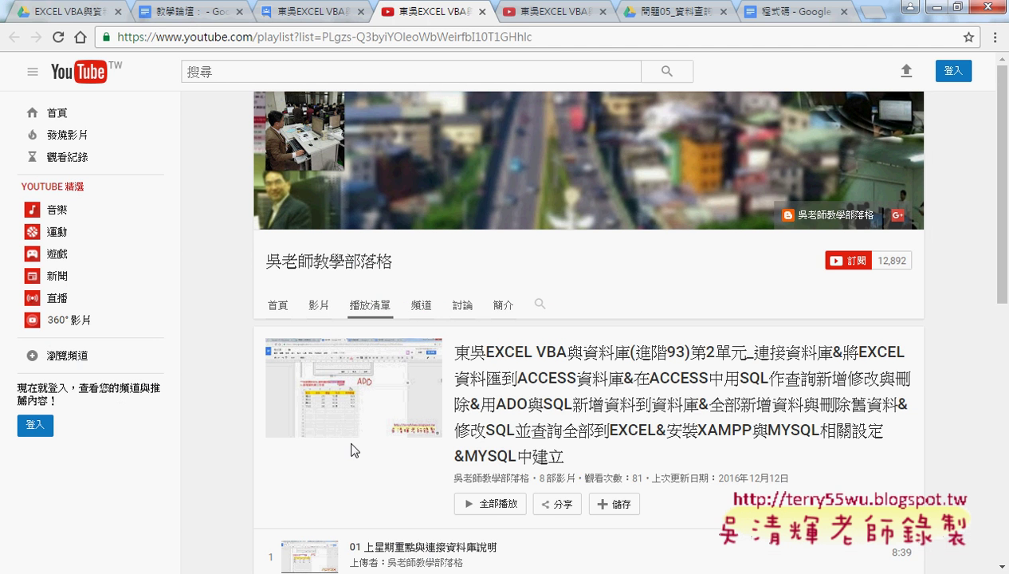
Copy the MsgBox and Exit Sub lines of the 防呆2 check from the 程式碼 notes.
left_click(777, 12)
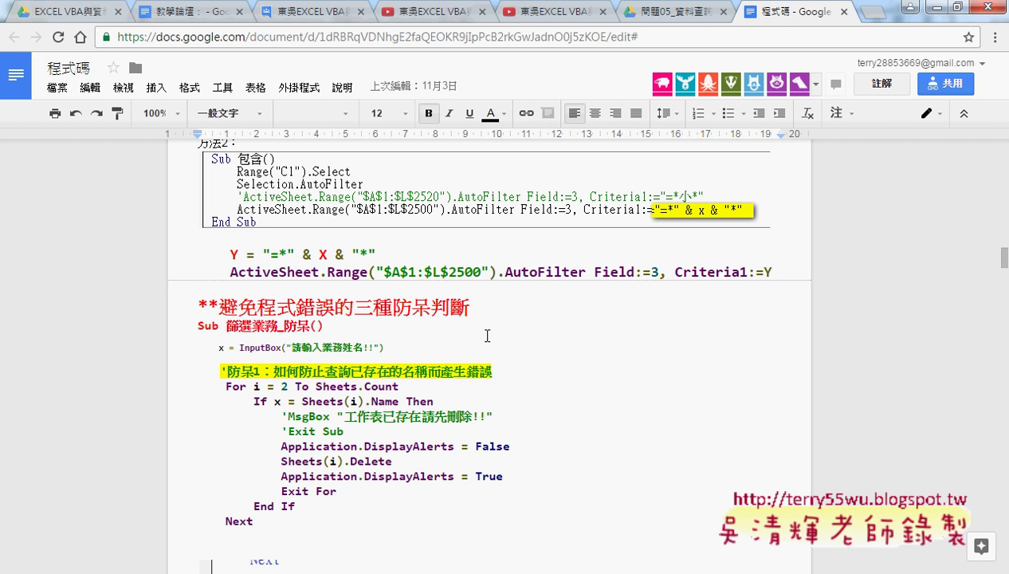
left_click(339, 354)
scroll(377, 369, "down", 1)
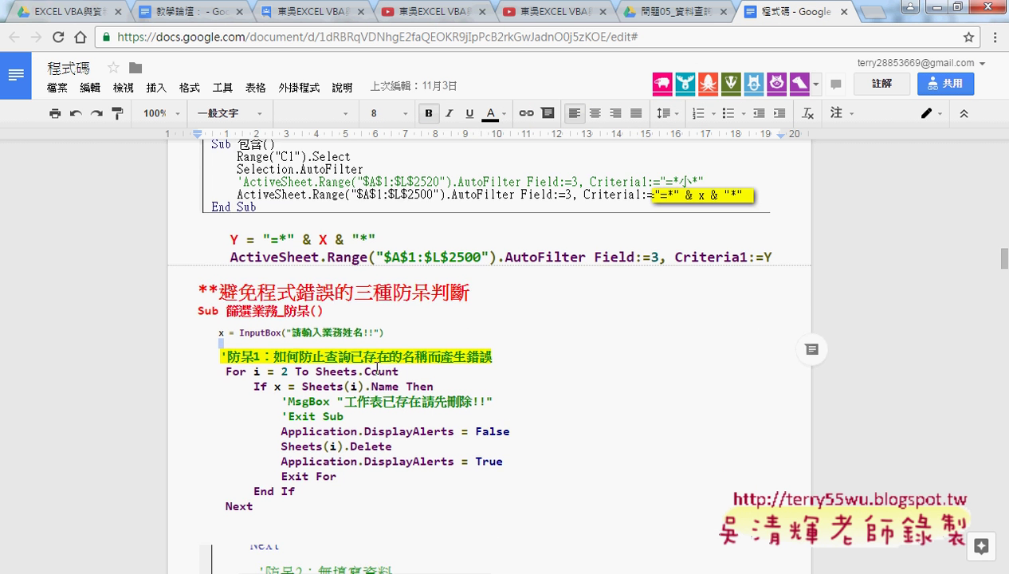
scroll(455, 360, "down", 3)
scroll(455, 299, "down", 2)
scroll(457, 368, "down", 2)
scroll(316, 286, "down", 1)
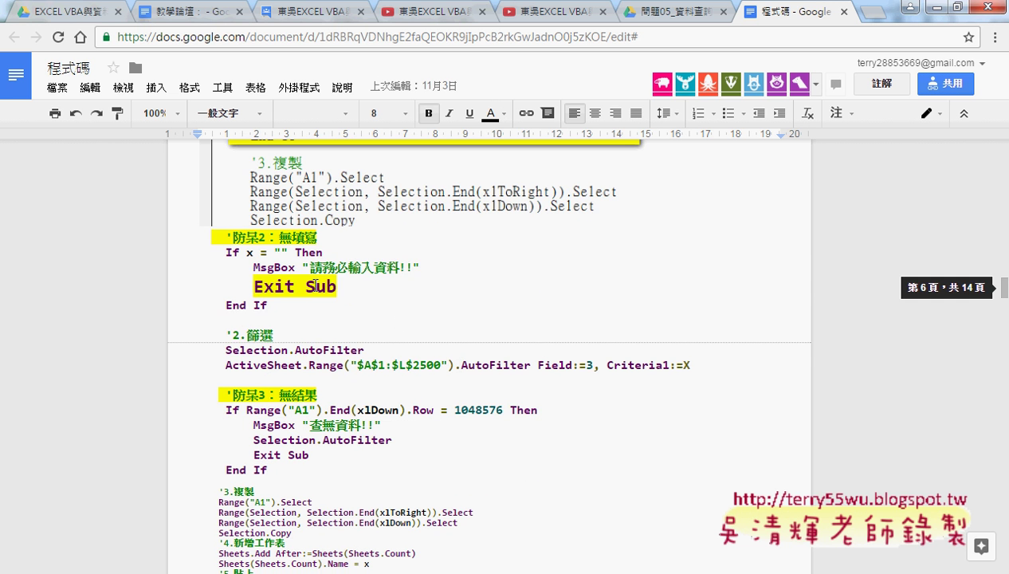
mouse_move(251, 263)
left_mouse_down()
mouse_move(435, 267)
mouse_move(393, 286)
left_mouse_up()
key("ctrl+c")
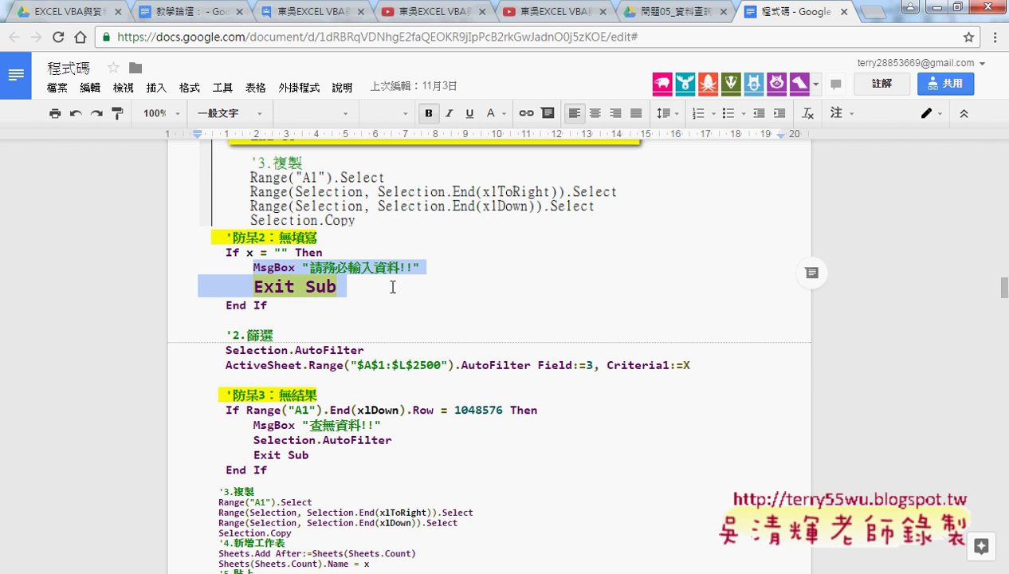
Paste the MsgBox and Exit Sub lines into the If block and delete the extra blank line.
left_click(926, 8)
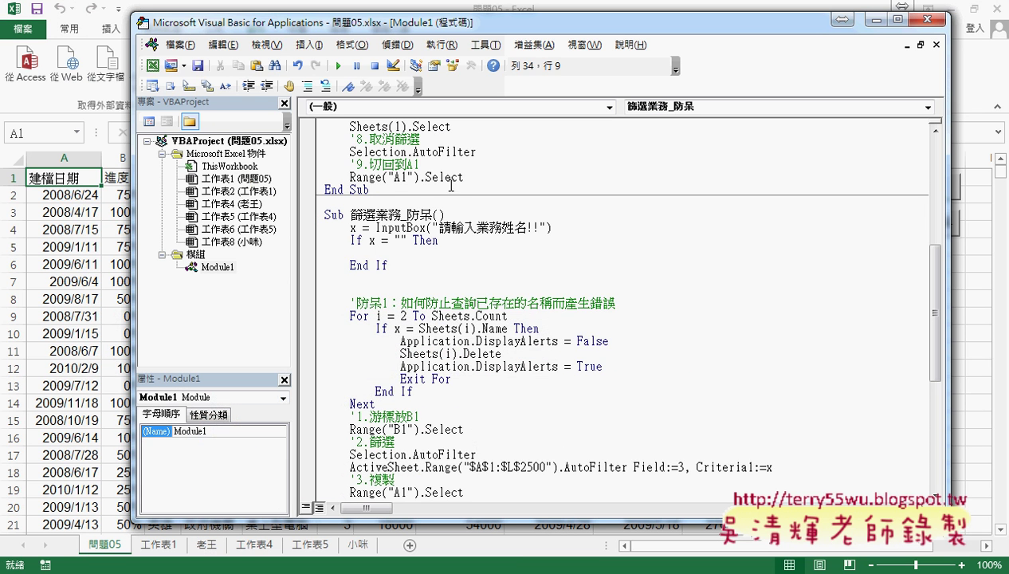
key("ctrl+v")
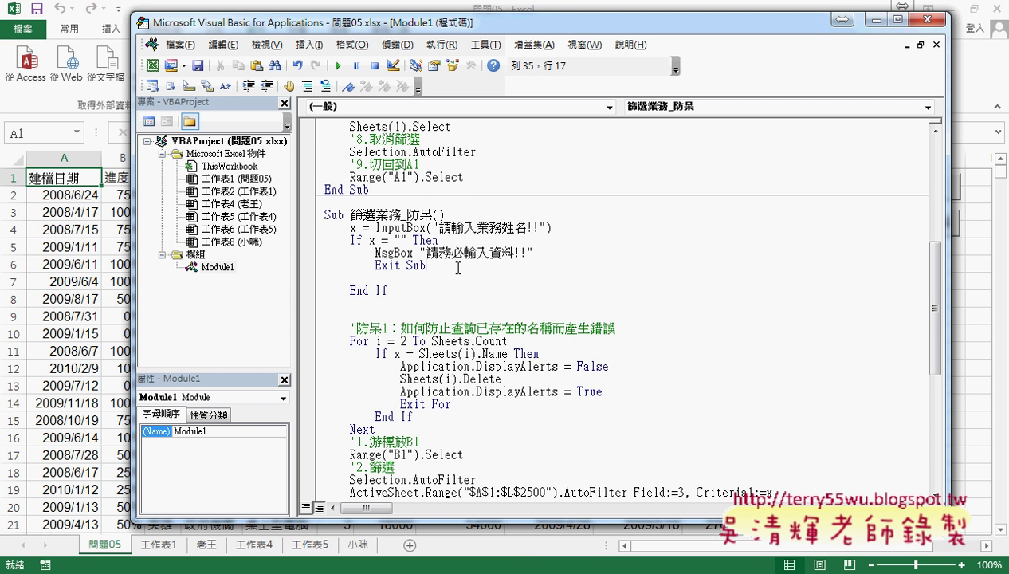
key("Delete")
left_click_drag(443, 264, 374, 264)
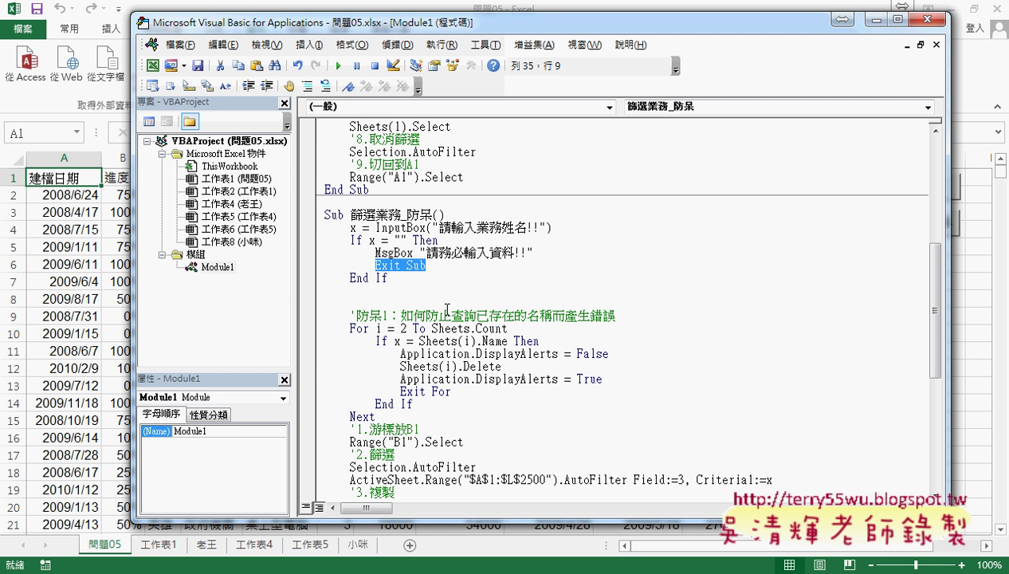
scroll(279, 382, "down", 4)
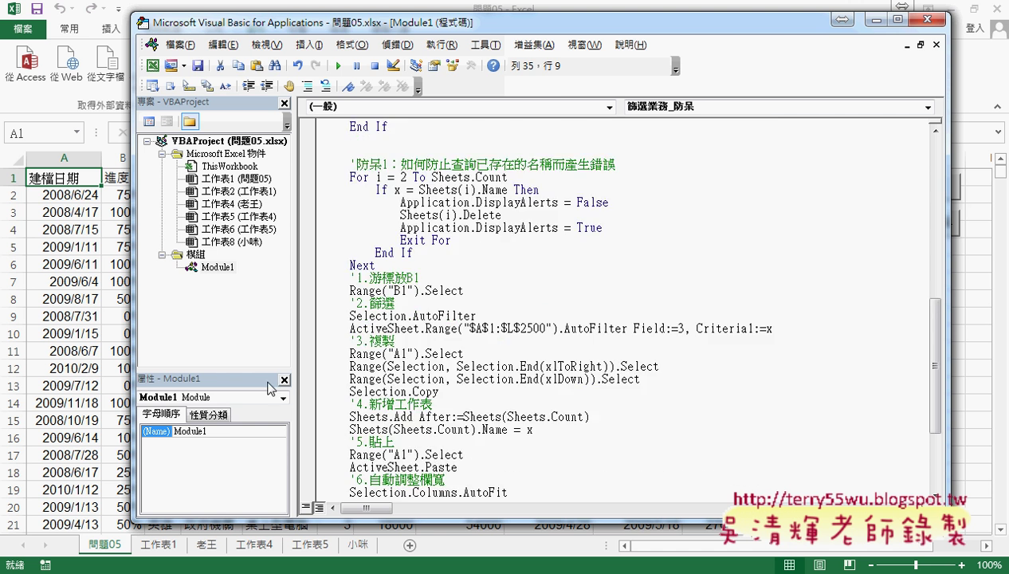
scroll(279, 383, "down", 4)
left_click_drag(368, 454, 310, 464)
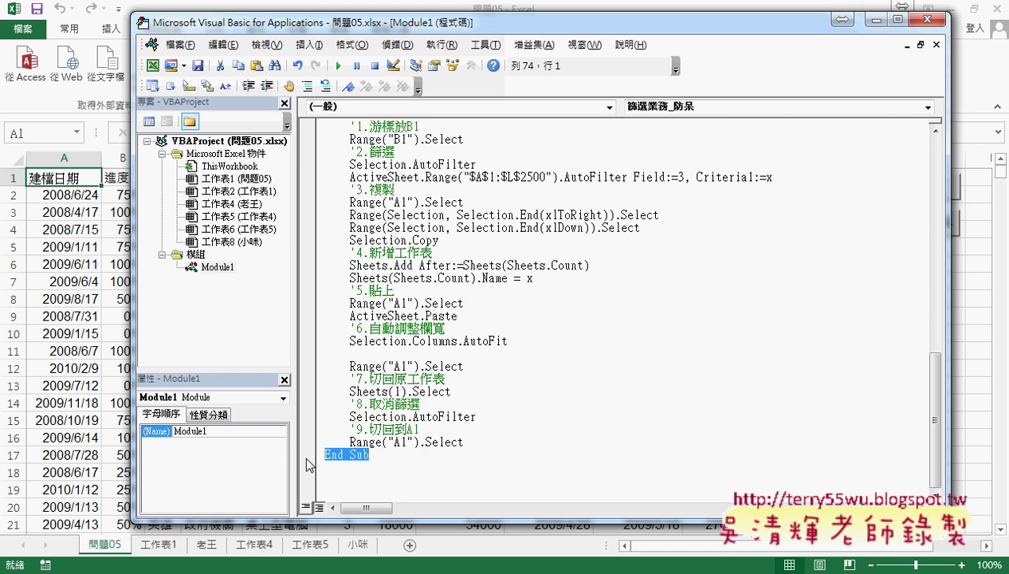
scroll(310, 465, "up", 3)
scroll(310, 465, "up", 3)
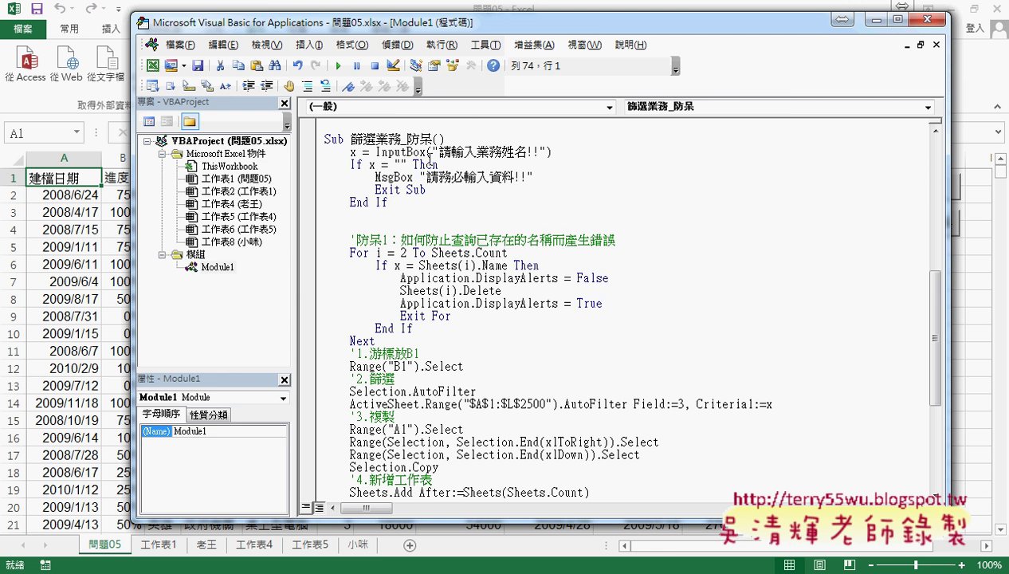
left_click(838, 17)
Run 篩選業務_防呆 with a blank name, dismiss the 請務必輸入資料!! warning, and return to VBA.
left_click(908, 231)
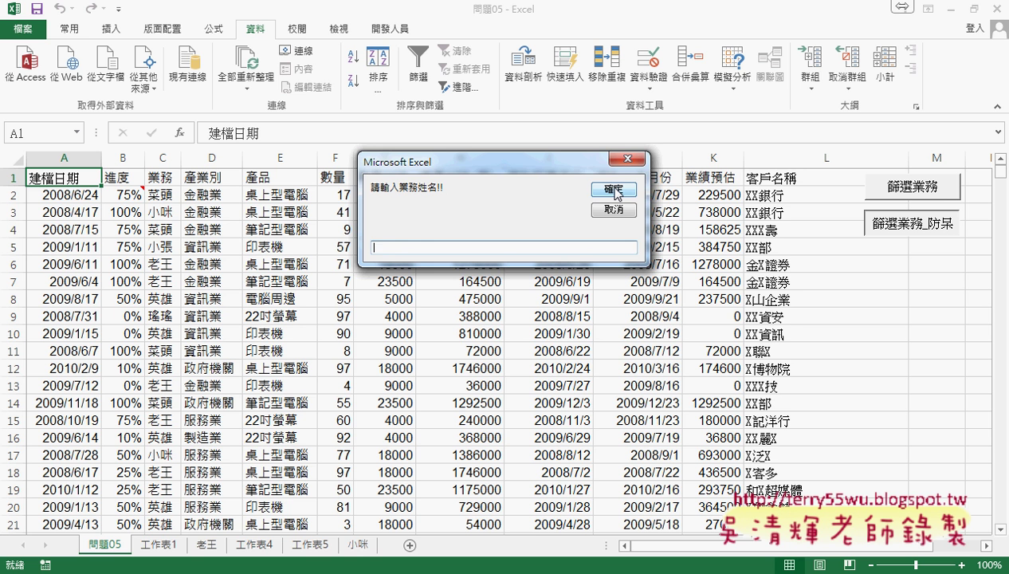
left_click(613, 190)
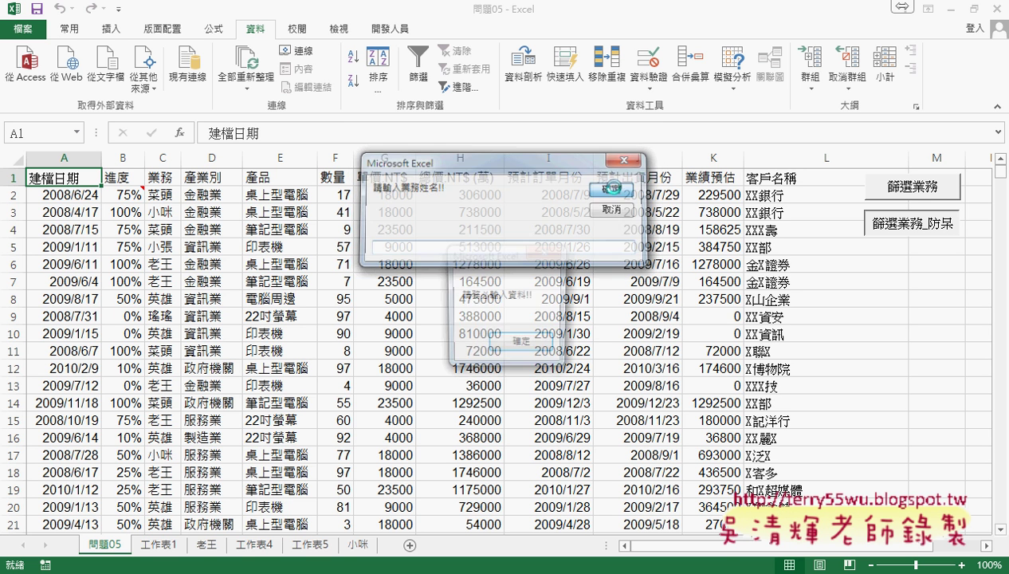
left_click(522, 344)
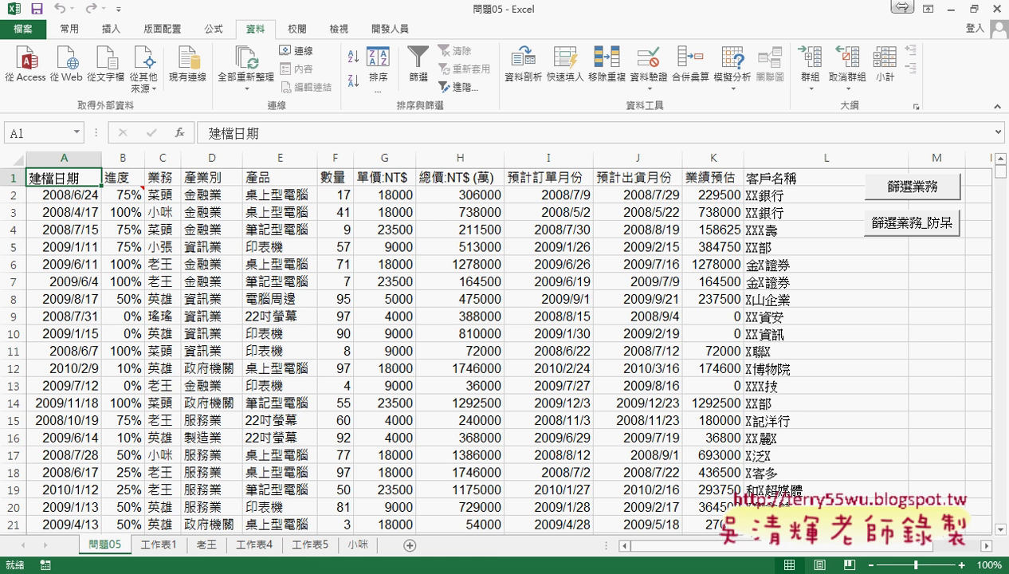
mouse_move(350, 567)
left_click(397, 498)
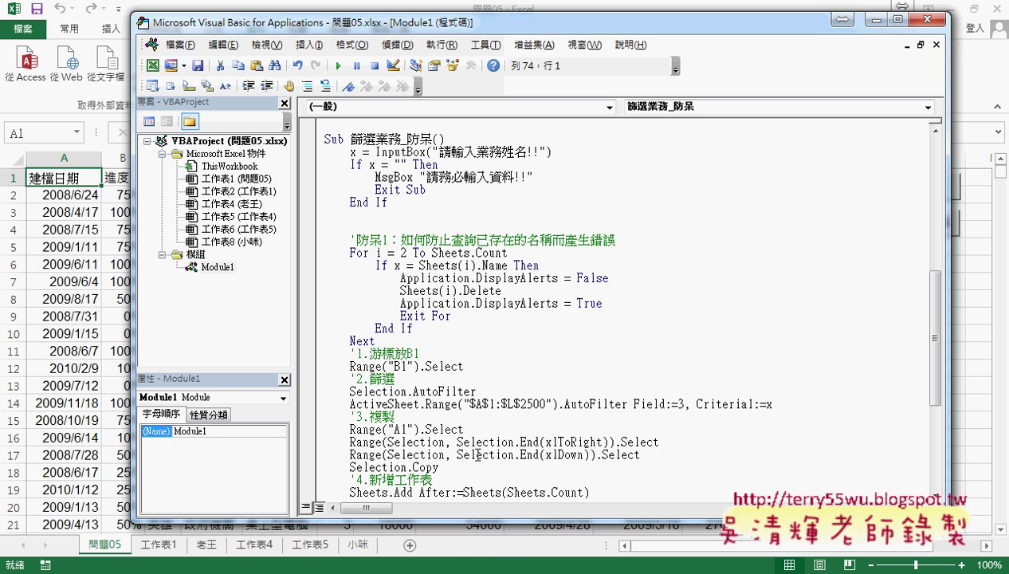
Add vbInformation as the buttons argument after the 請務必輸入資料!! MsgBox message.
left_click(549, 180)
type(",")
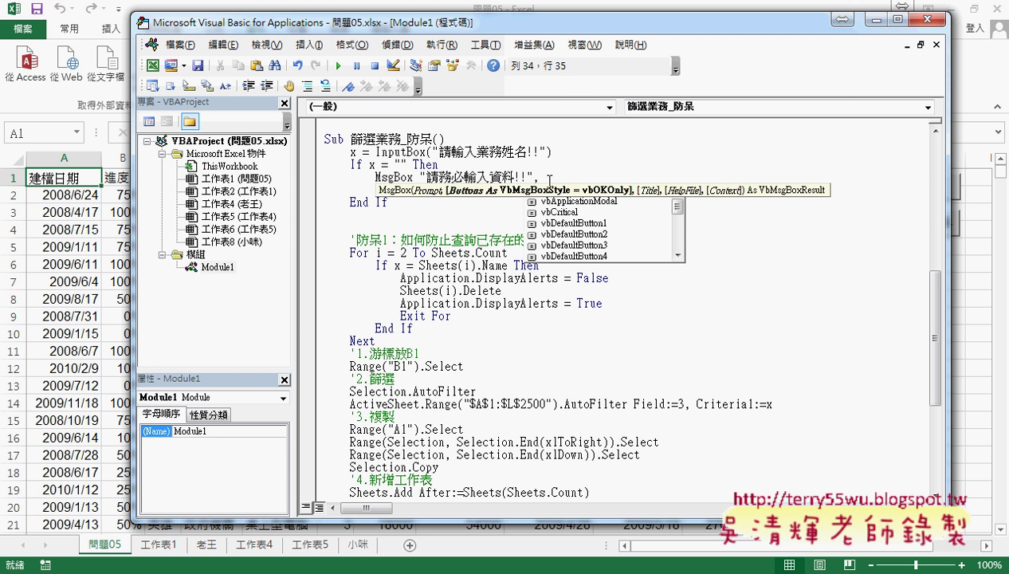
key("Down")
key("Down")
key("Down")
key("Down")
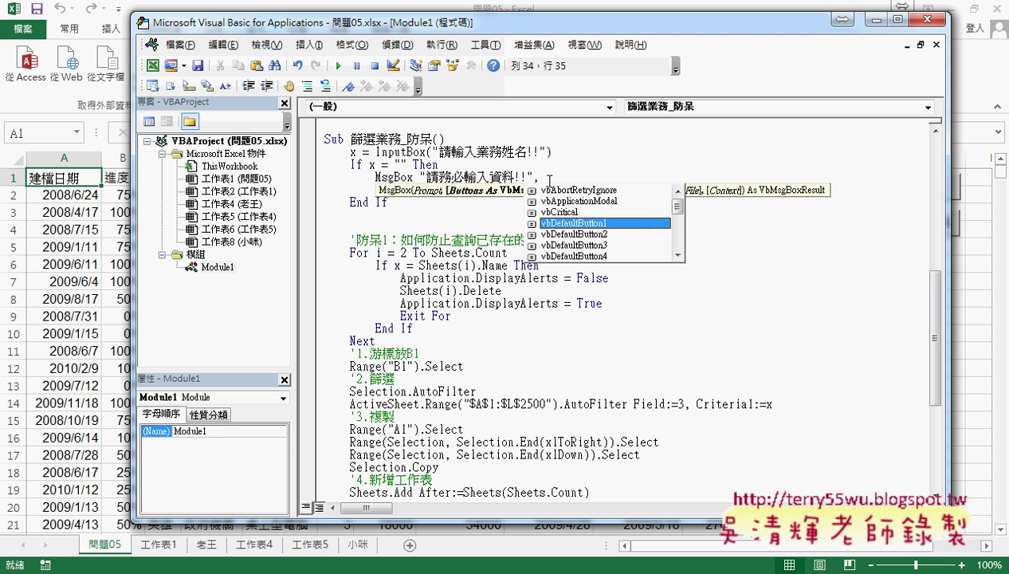
key("Down")
key("Down")
key("Down")
key("Down")
key("Down")
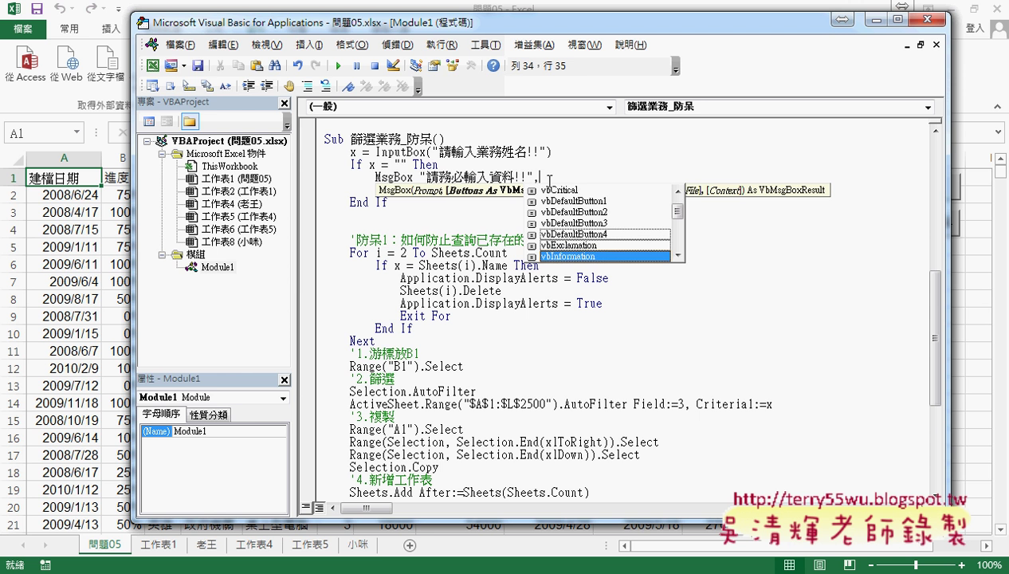
key("space")
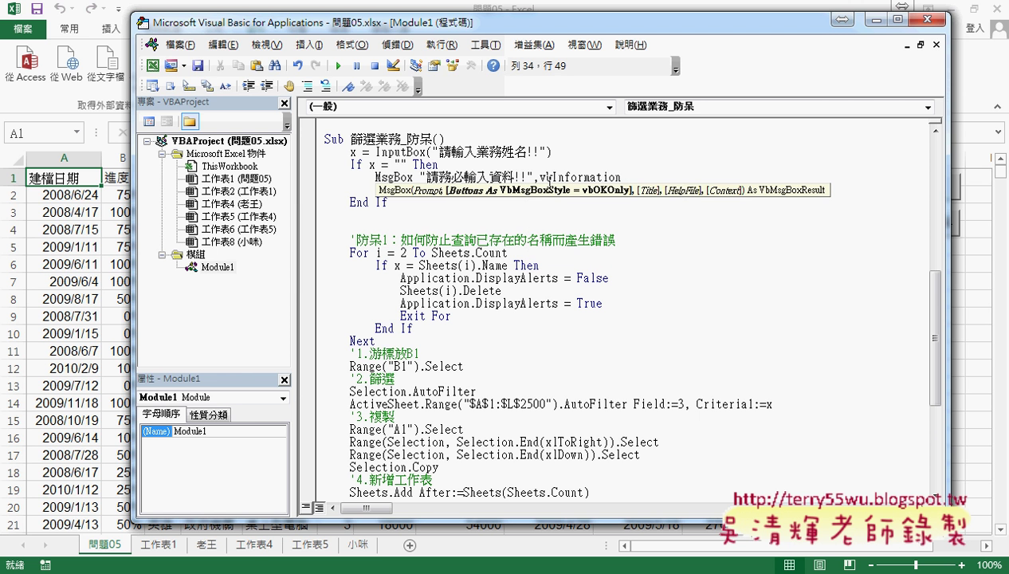
Rerun 篩選業務_防呆 with an empty name and dismiss the vbInformation-style 請務必輸入資料!! warning.
left_click(955, 226)
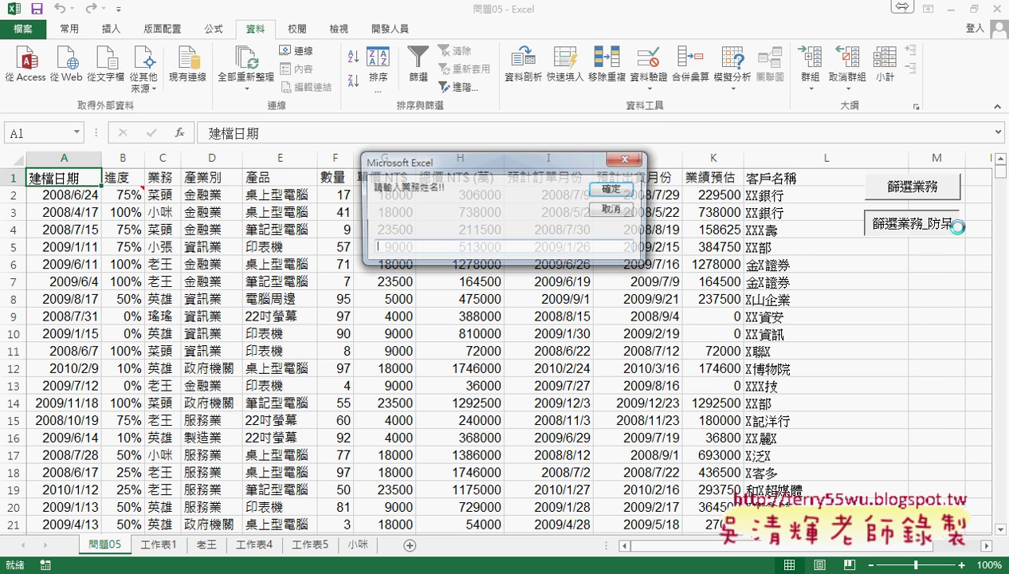
left_click(610, 189)
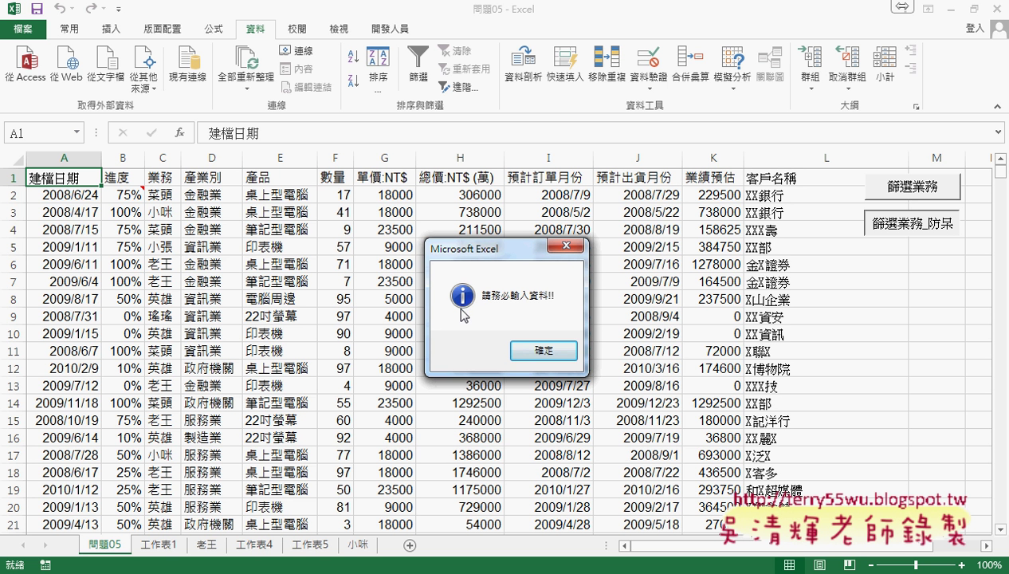
left_click(559, 356)
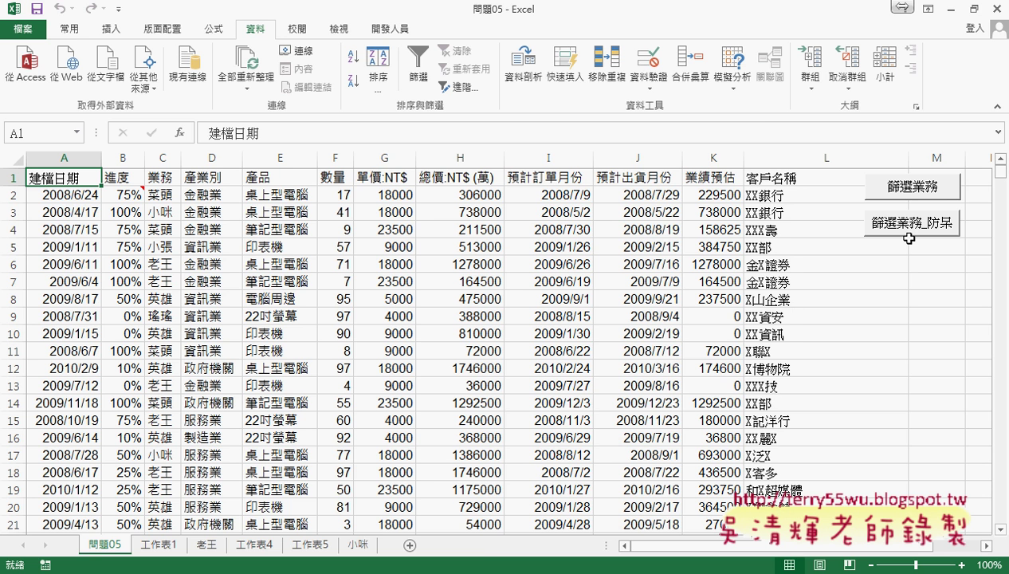
Review the 防呆3 無結果 check in the Google Docs notes, then rerun 篩選業務_防呆 in Excel.
left_click(259, 550)
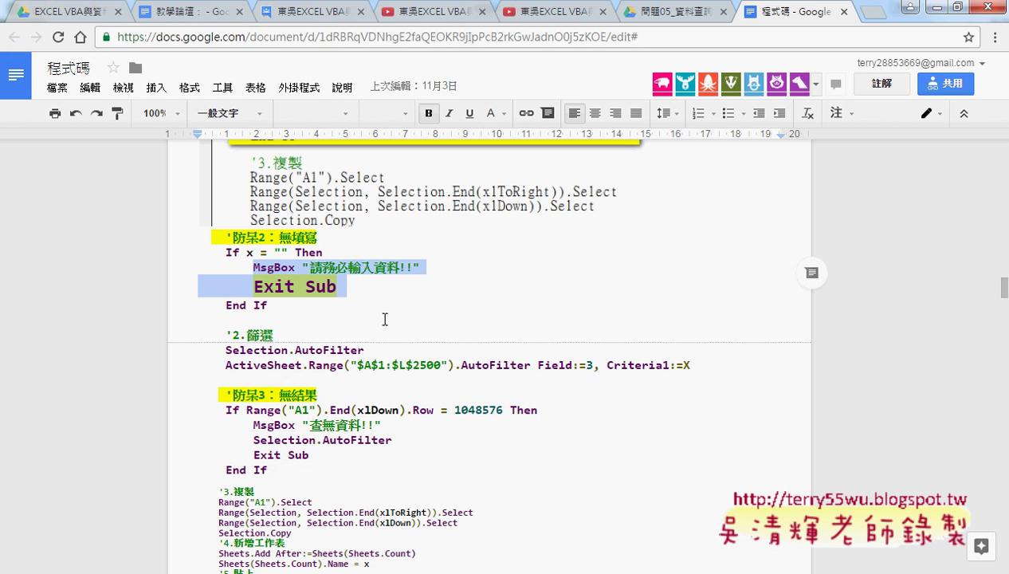
left_click(322, 390)
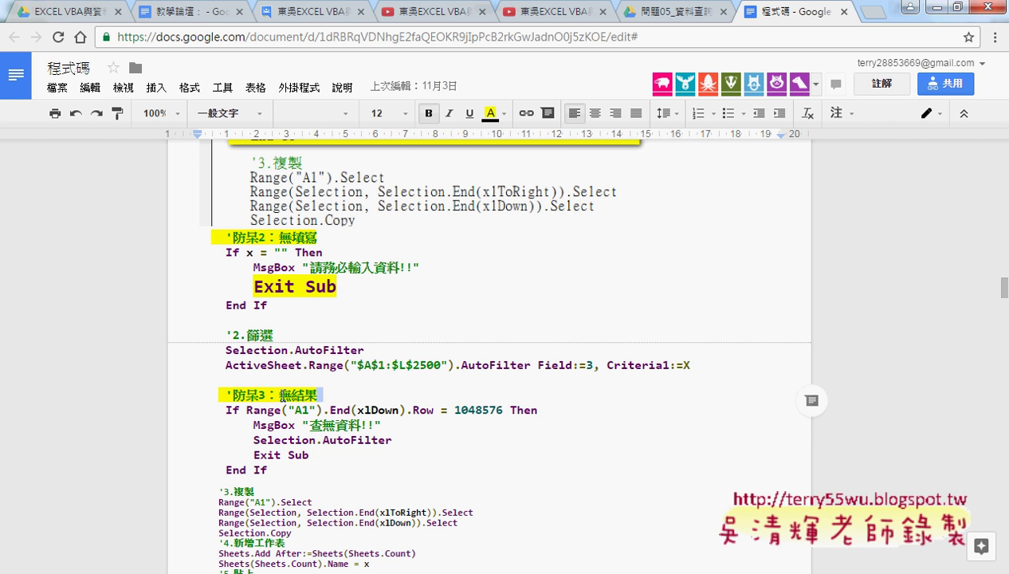
double_click(279, 394)
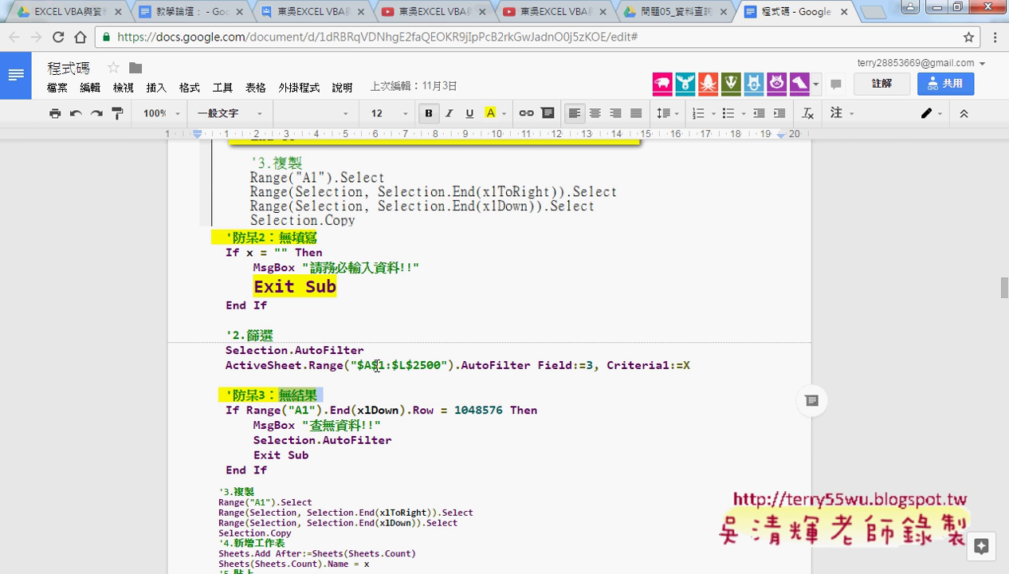
left_click(928, 6)
left_click(913, 228)
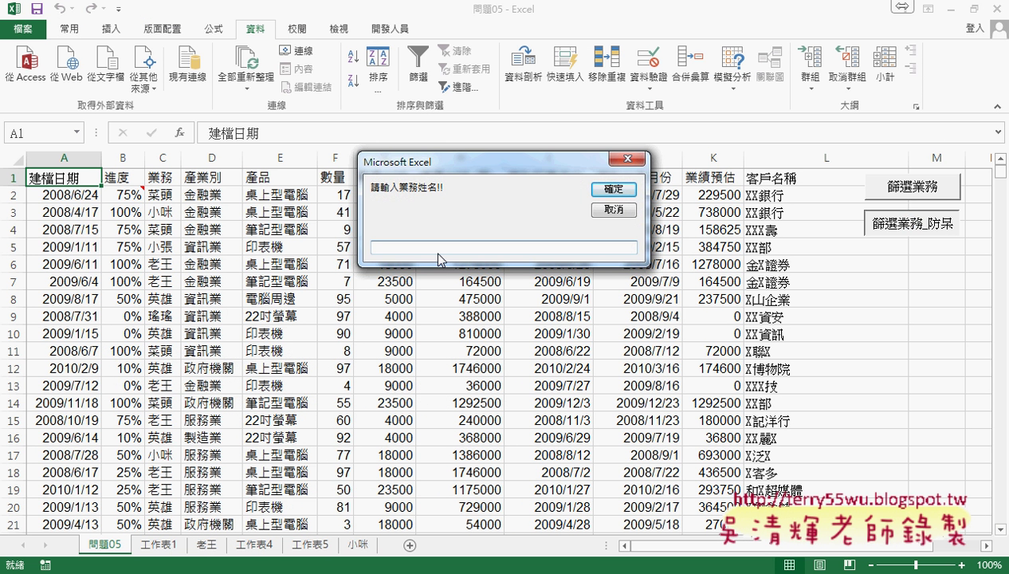
Enter 老咪 as the salesperson name and open the resulting header-only 老咪 sheet.
type("lz")
key("BackSpace")
key("BackSpace")
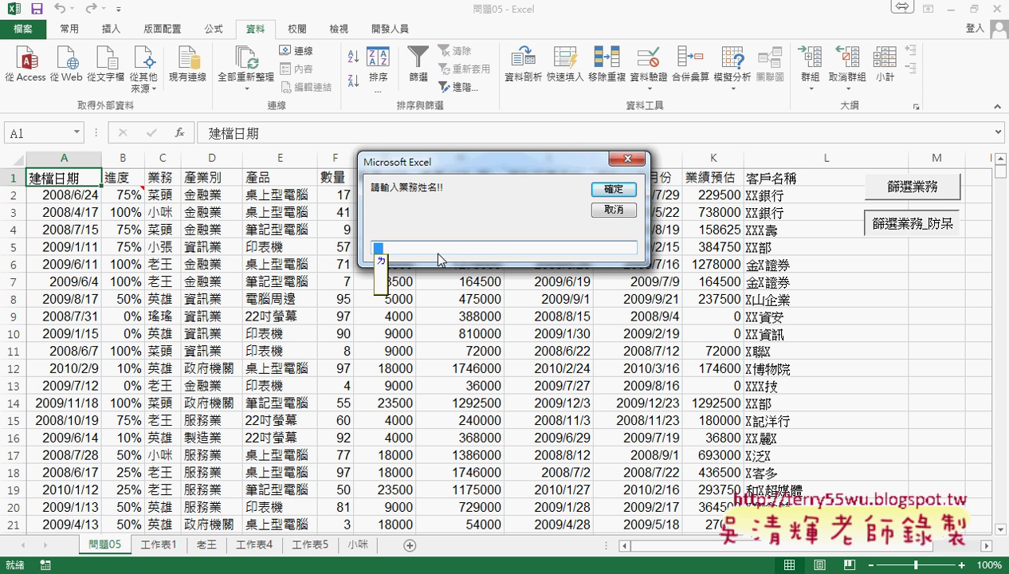
type("老咪")
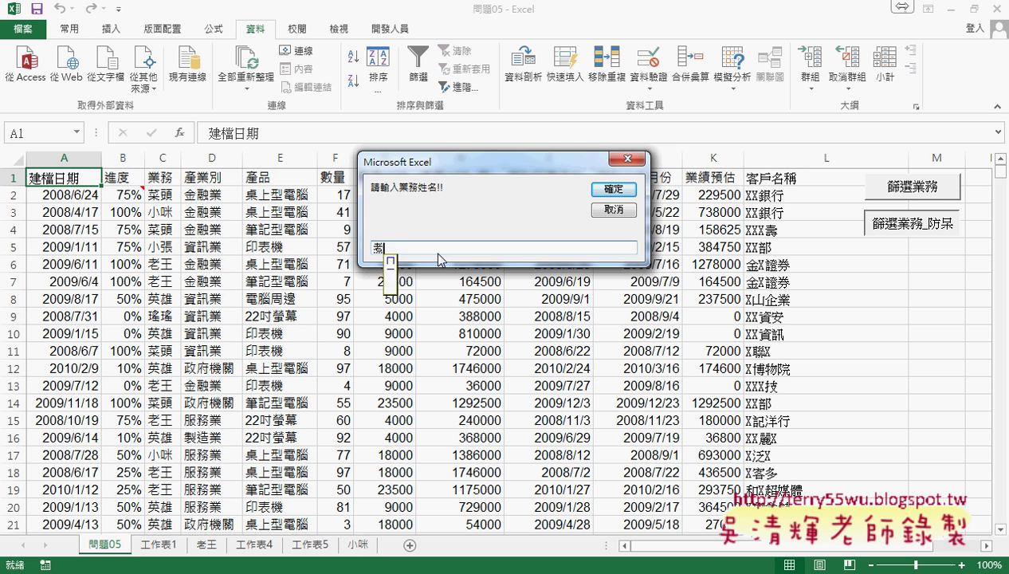
key("Return")
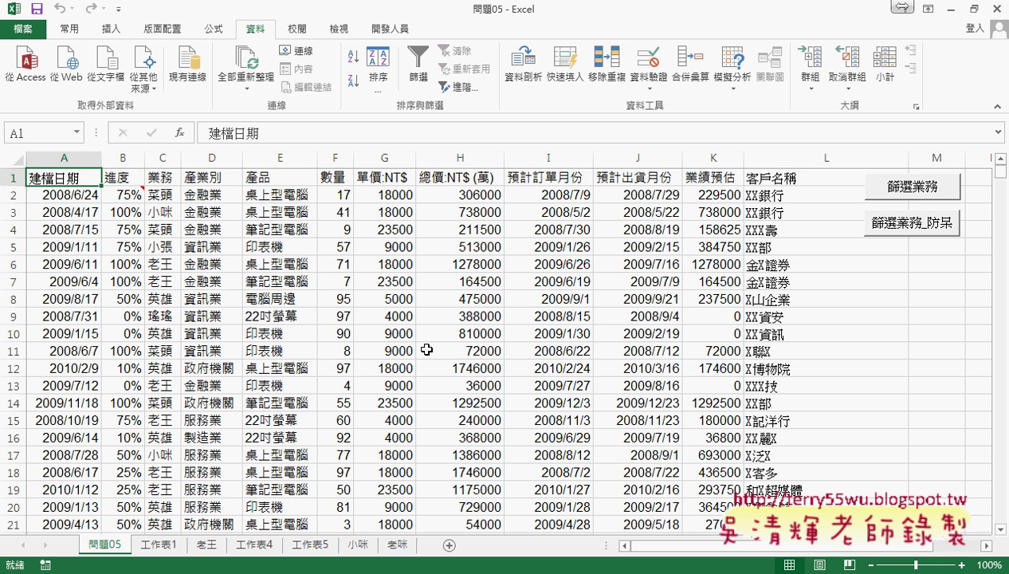
left_click(394, 545)
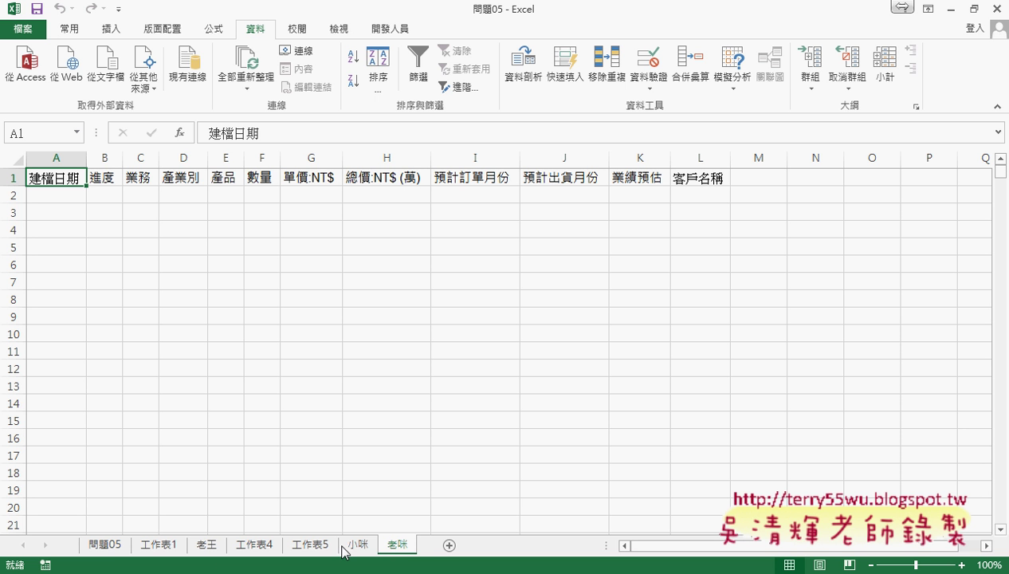
Delete the empty 老咪 worksheet and go back to the 問題05 data sheet.
left_click(105, 545)
left_click(397, 546)
right_click(399, 548)
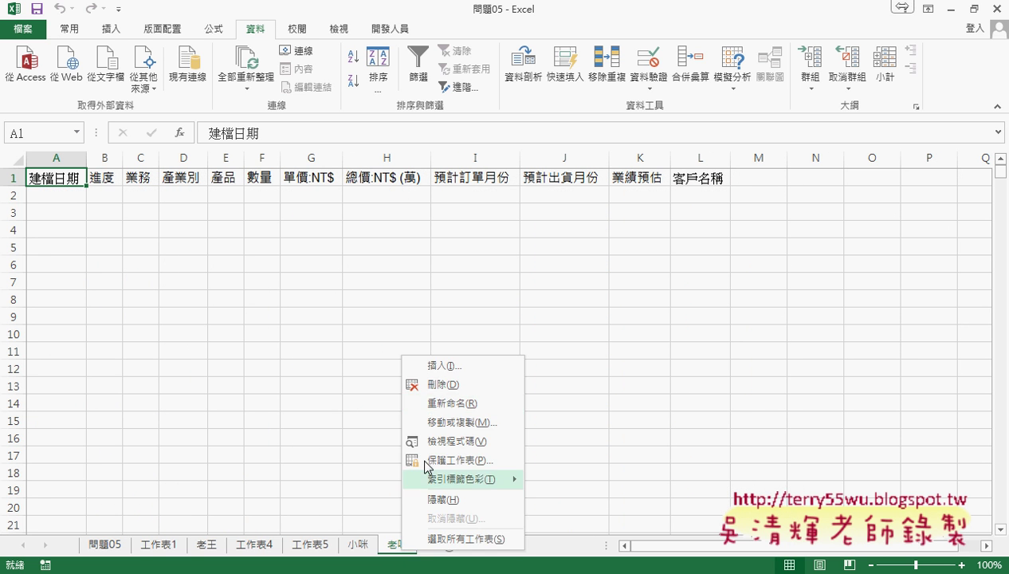
left_click(459, 385)
left_click(467, 333)
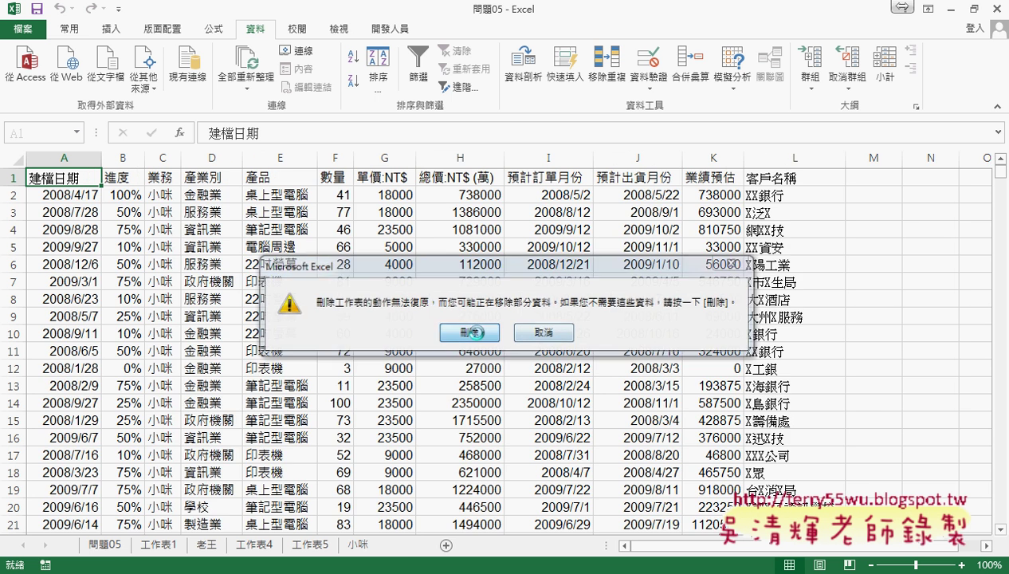
left_click(106, 546)
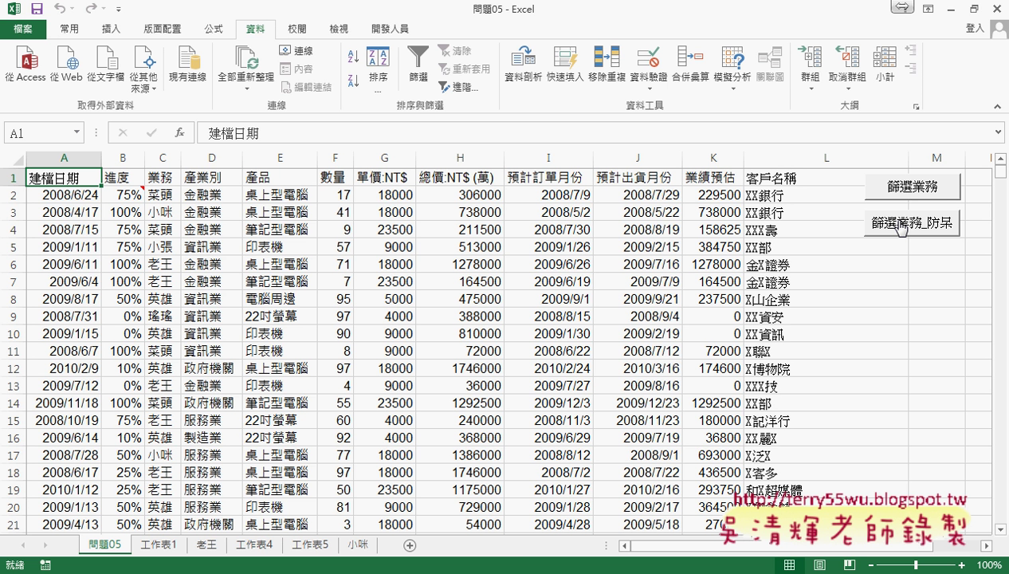
left_click(161, 176)
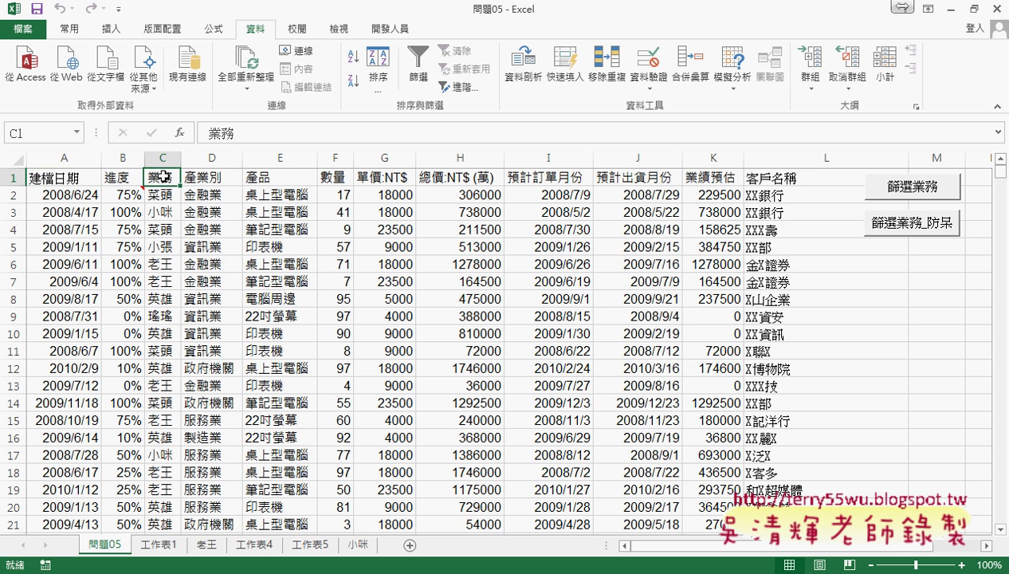
left_click(418, 68)
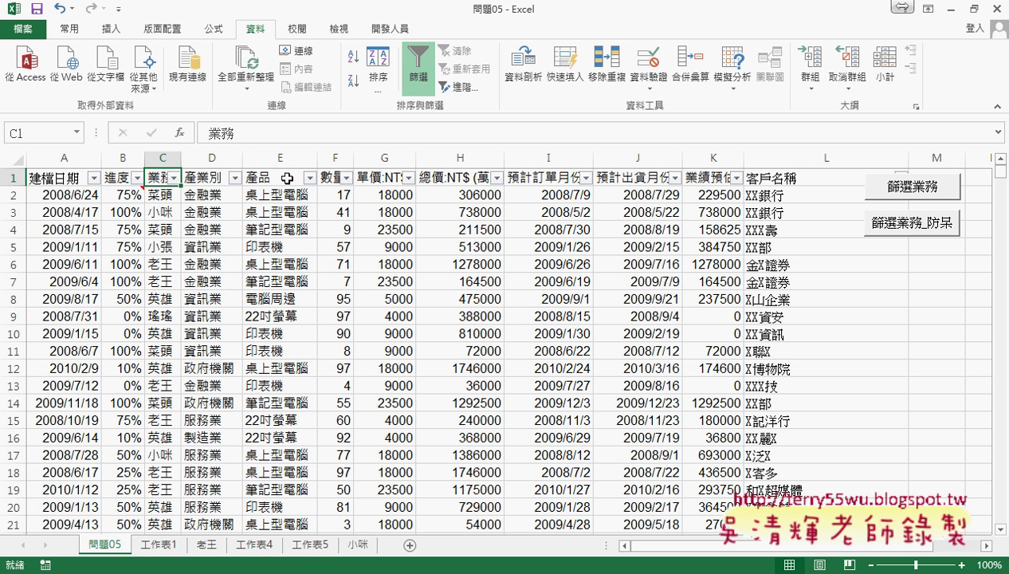
left_click(173, 177)
mouse_move(159, 291)
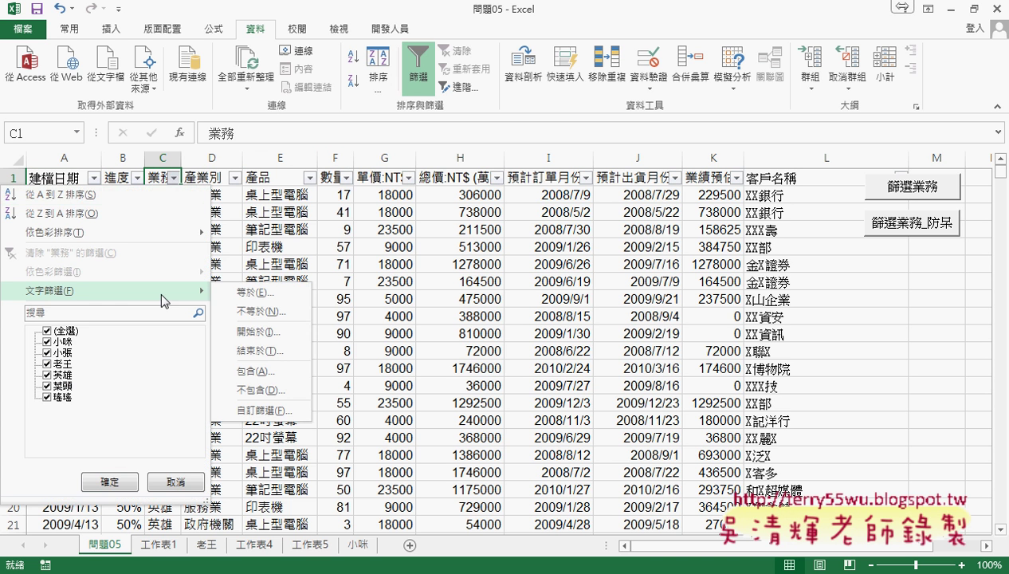
left_click(260, 369)
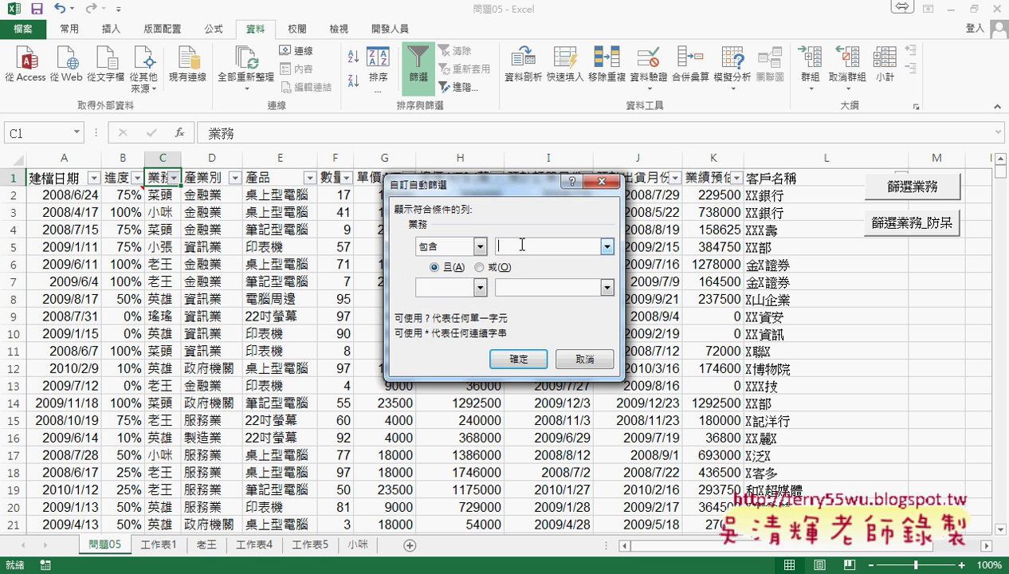
type("剃")
key("Down")
type("咪")
left_click(522, 358)
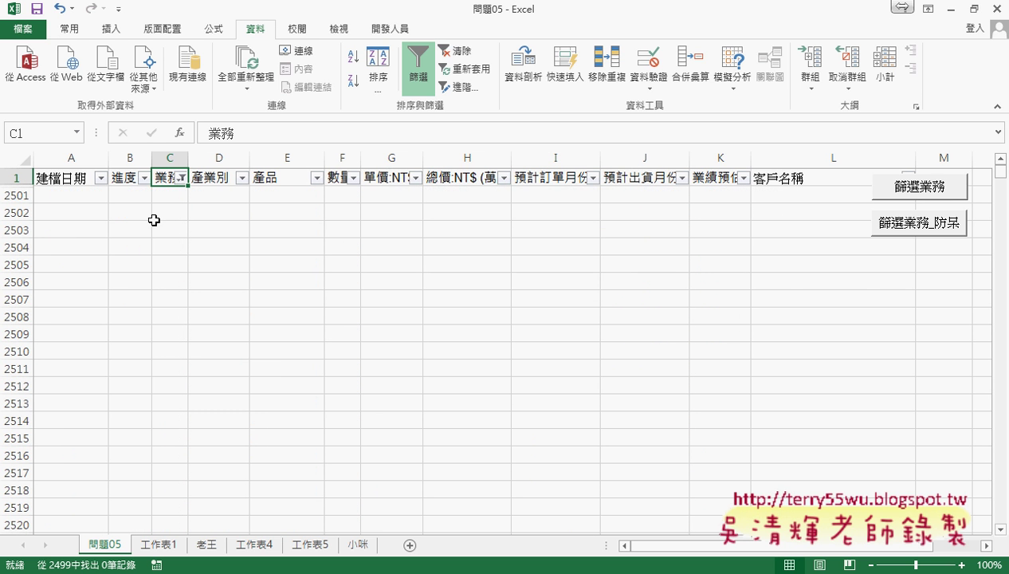
left_click(68, 179)
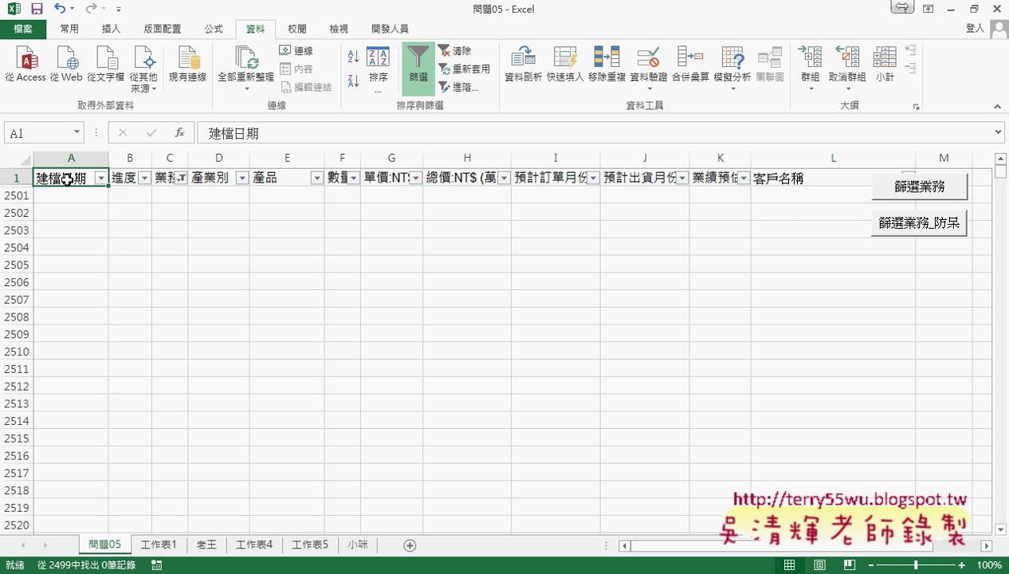
key("ctrl+Down")
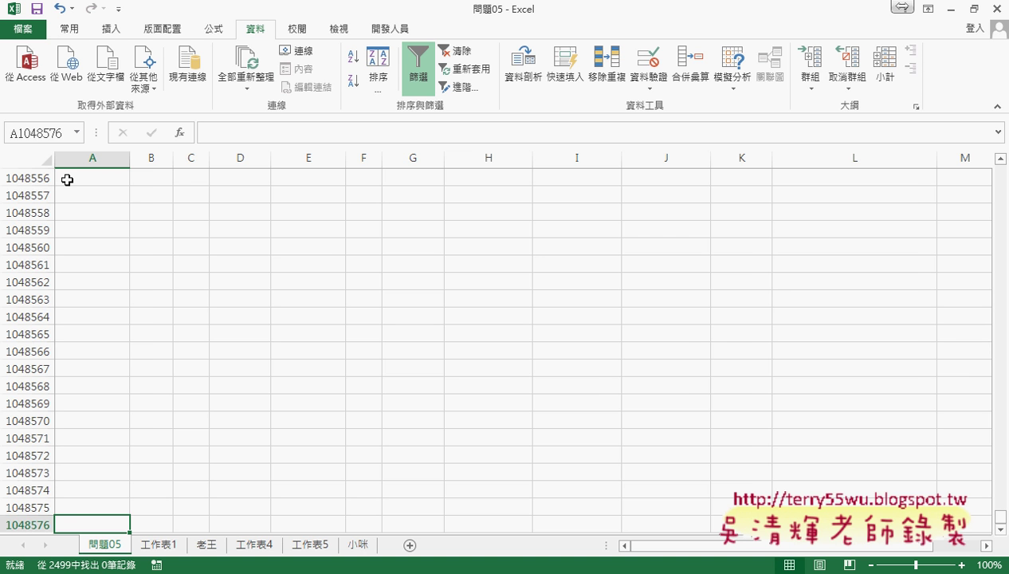
key("ctrl+Up")
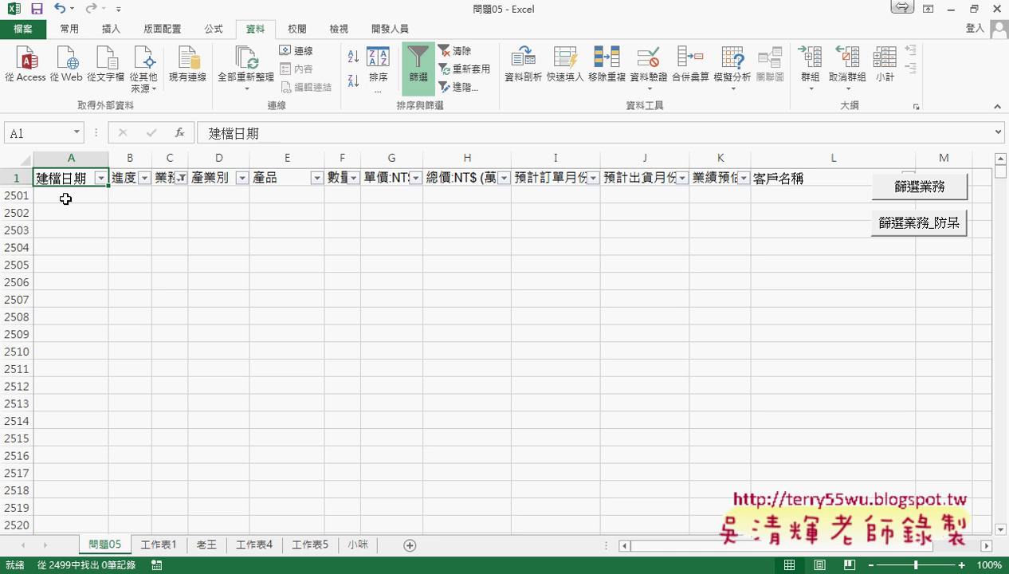
left_click(66, 198)
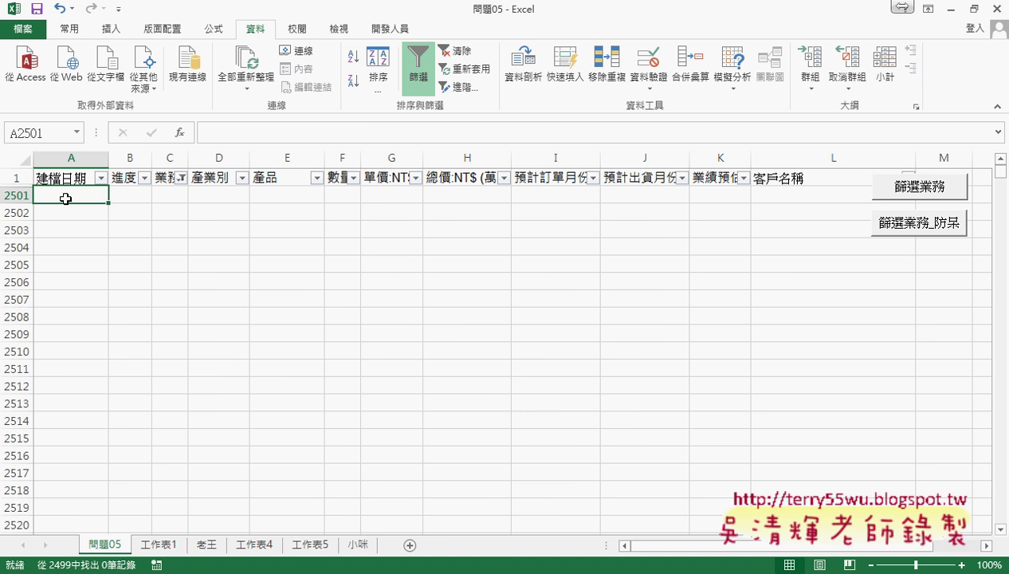
left_click(417, 67)
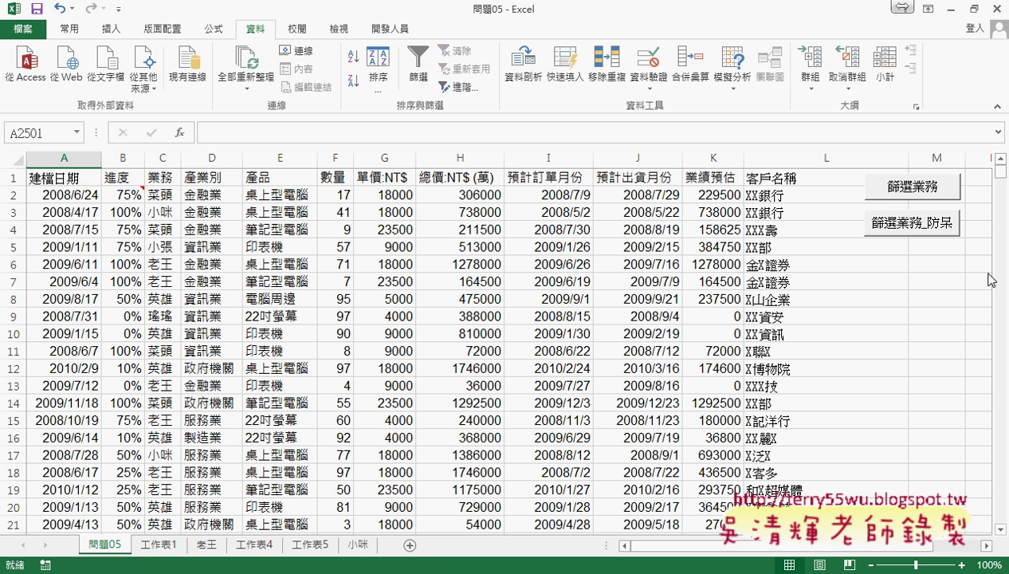
In the code notes, highlight the AutoFilter criteria line, the 防呆3 block and Selection.AutoFilter.
key("alt+Tab")
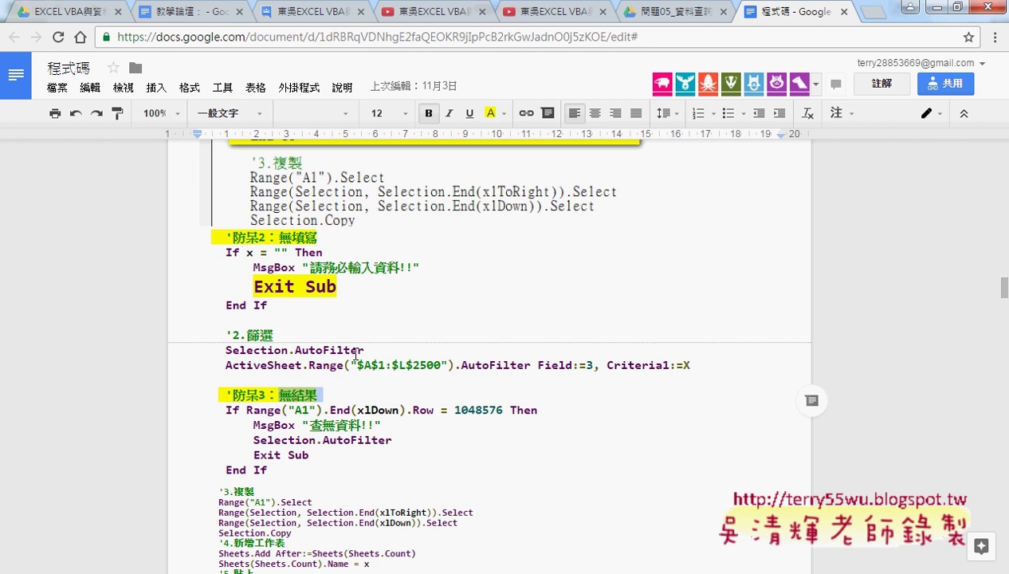
scroll(356, 347, "down", 2)
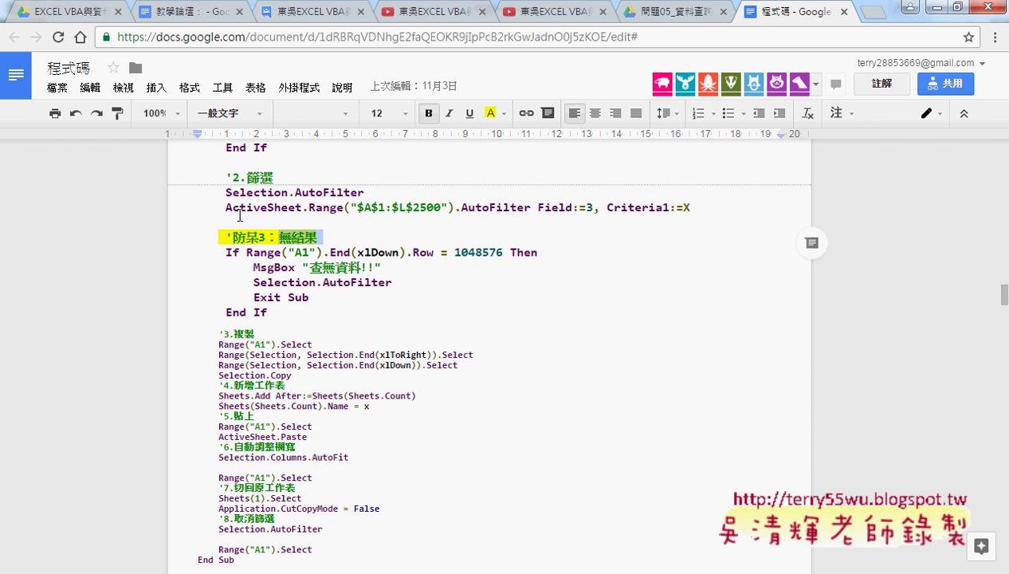
left_click(419, 207)
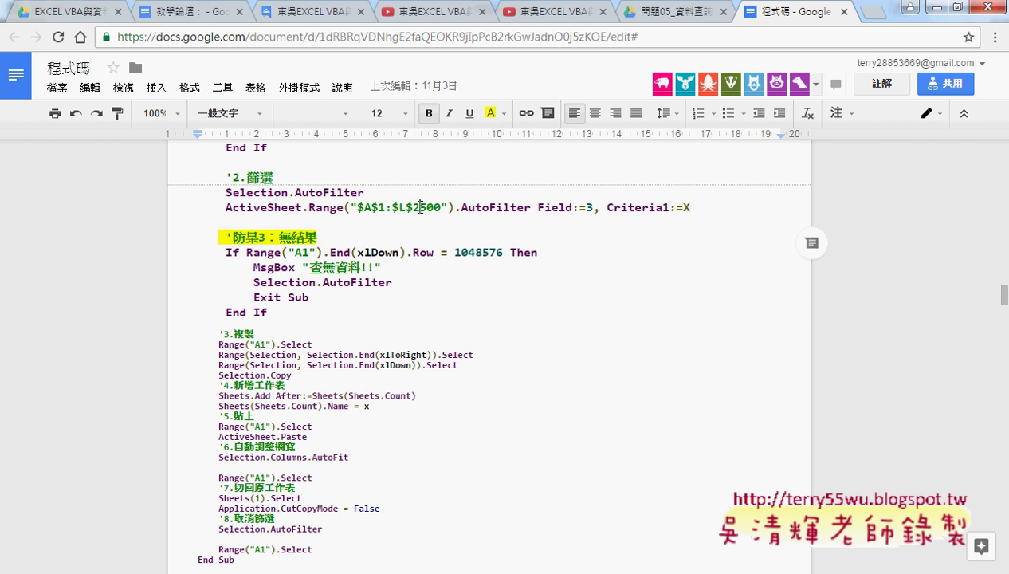
left_click_drag(690, 207, 220, 209)
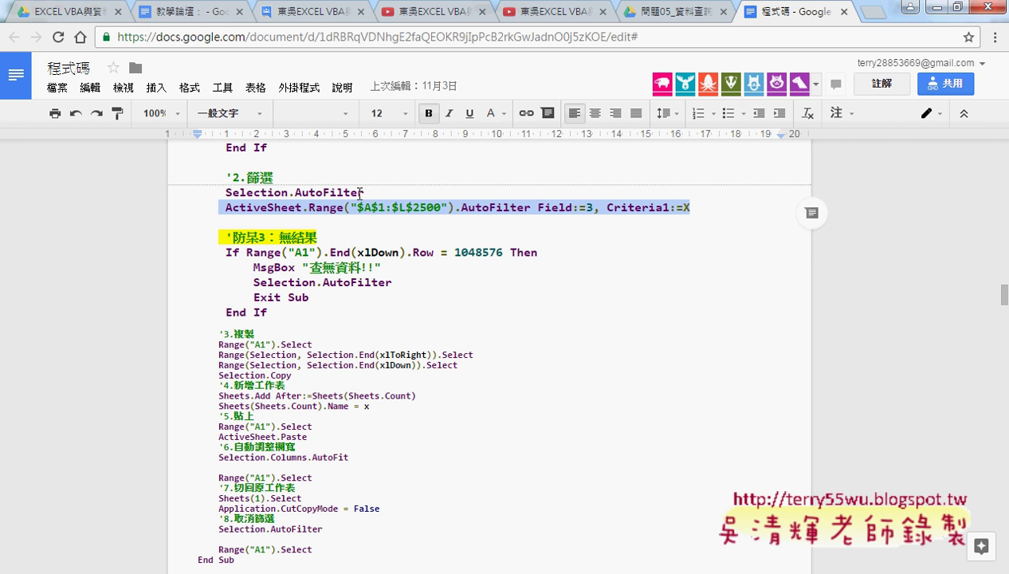
left_click(224, 238)
left_click_drag(225, 238, 338, 255)
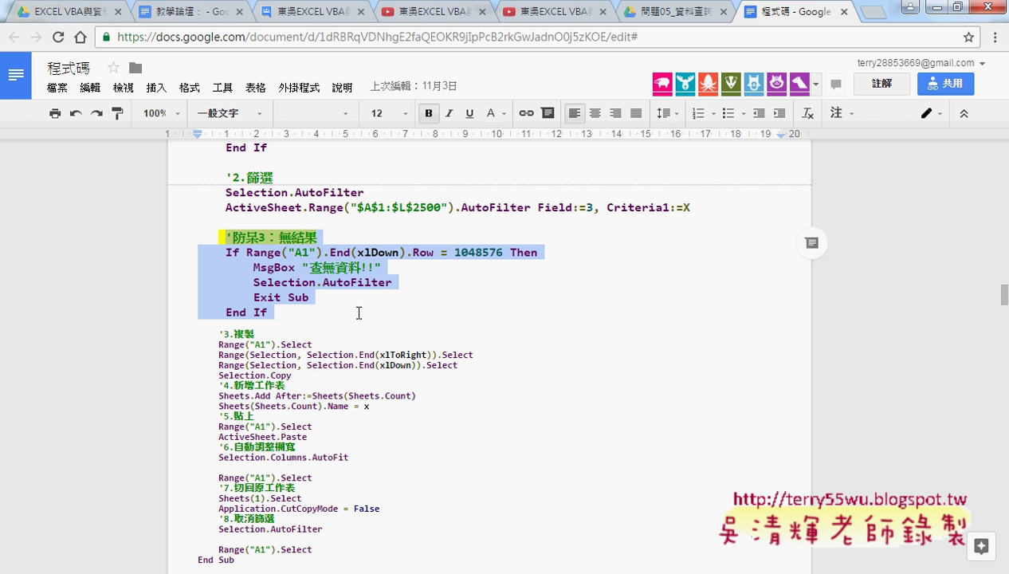
left_click(252, 282)
left_click_drag(252, 282, 398, 282)
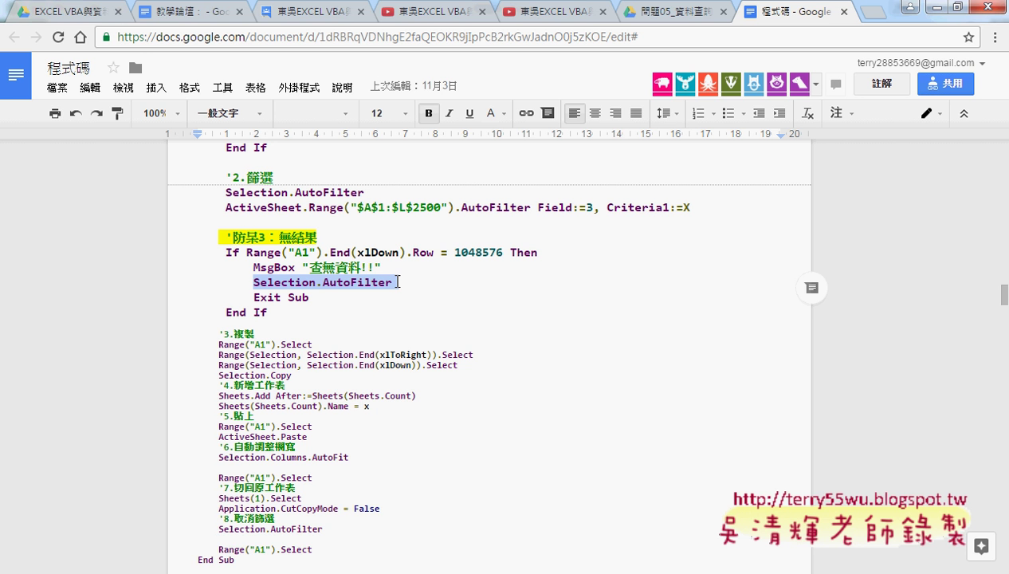
Turn off the filter on the Excel data sheet, then select the 防呆3 no-result block in Docs.
left_click(271, 572)
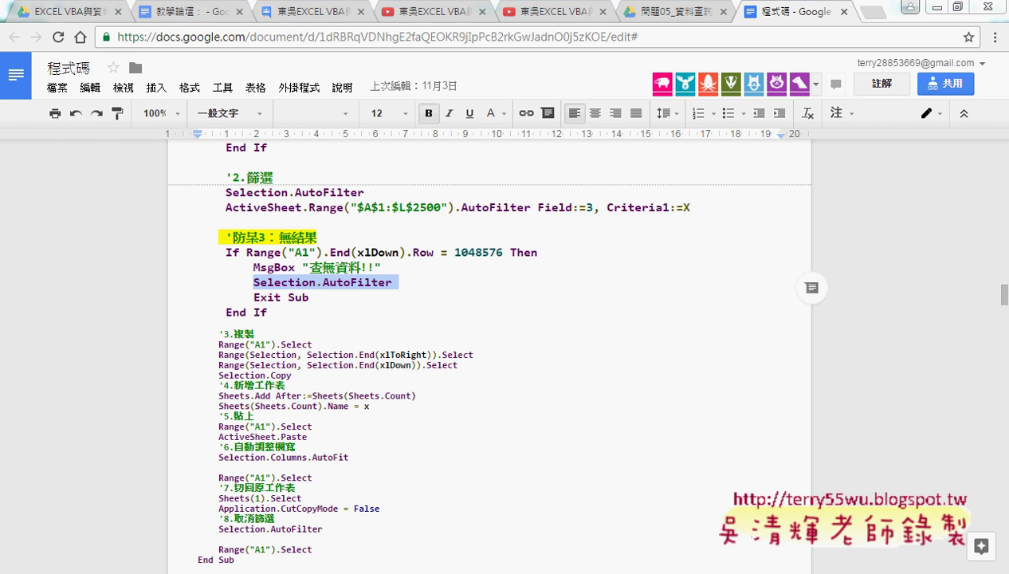
left_click(253, 526)
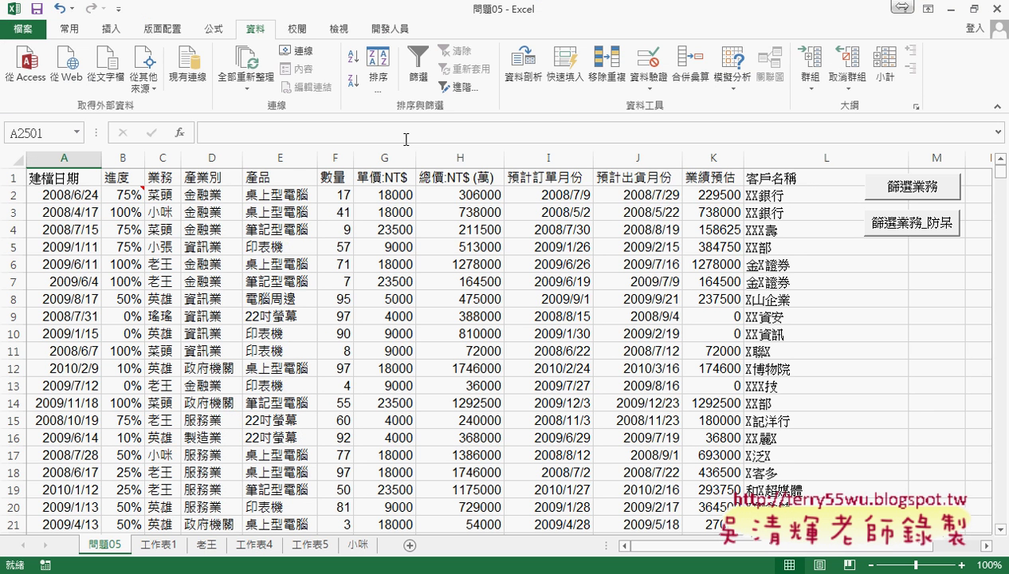
left_click(420, 69)
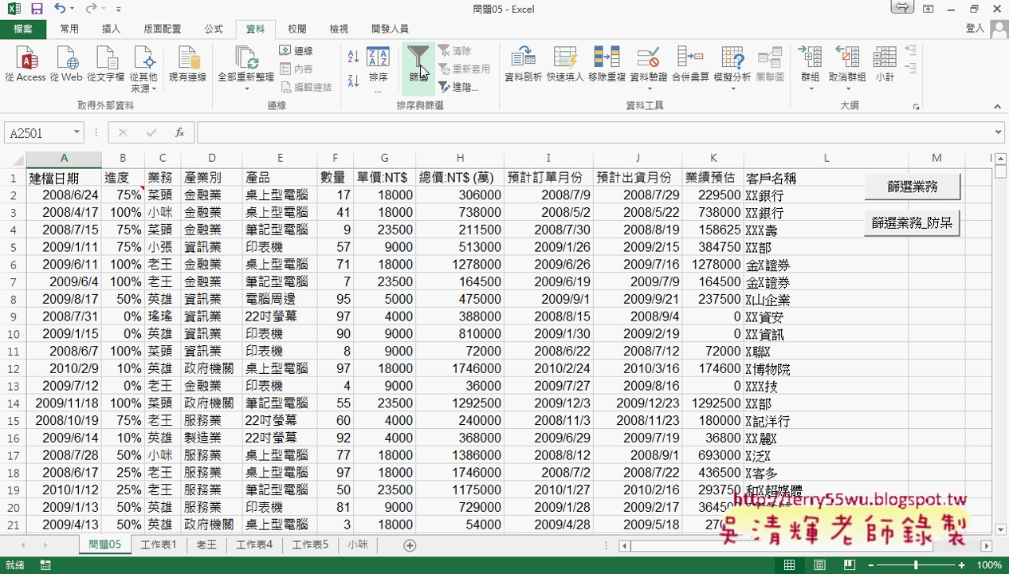
left_click(951, 11)
mouse_move(310, 296)
left_mouse_down()
mouse_move(253, 296)
mouse_move(184, 231)
left_mouse_up()
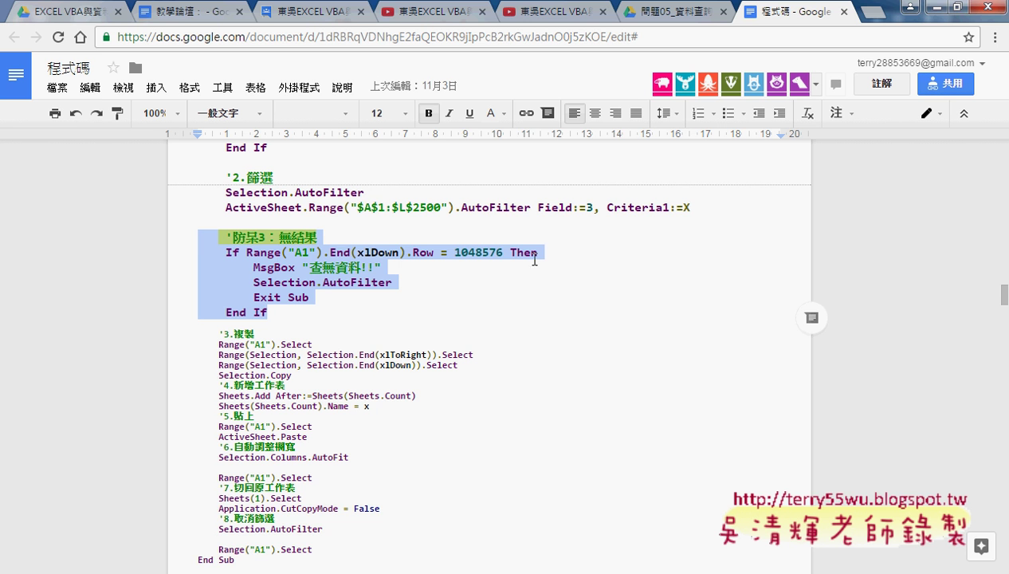
Paste the 防呆3 block on a new line after the ActiveSheet.Range AutoFilter line.
left_click(375, 526)
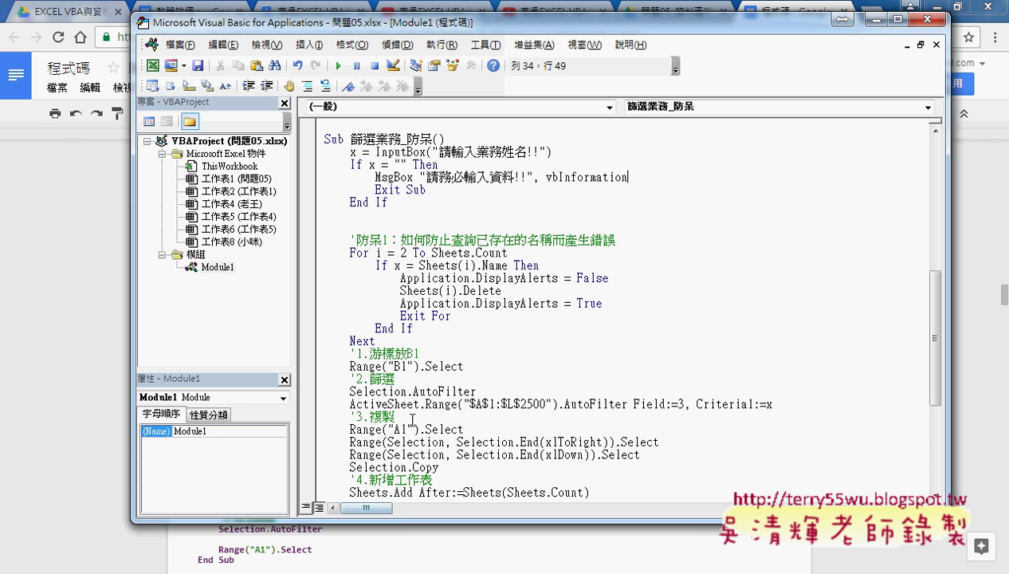
left_click(360, 264)
scroll(459, 304, "down", 2)
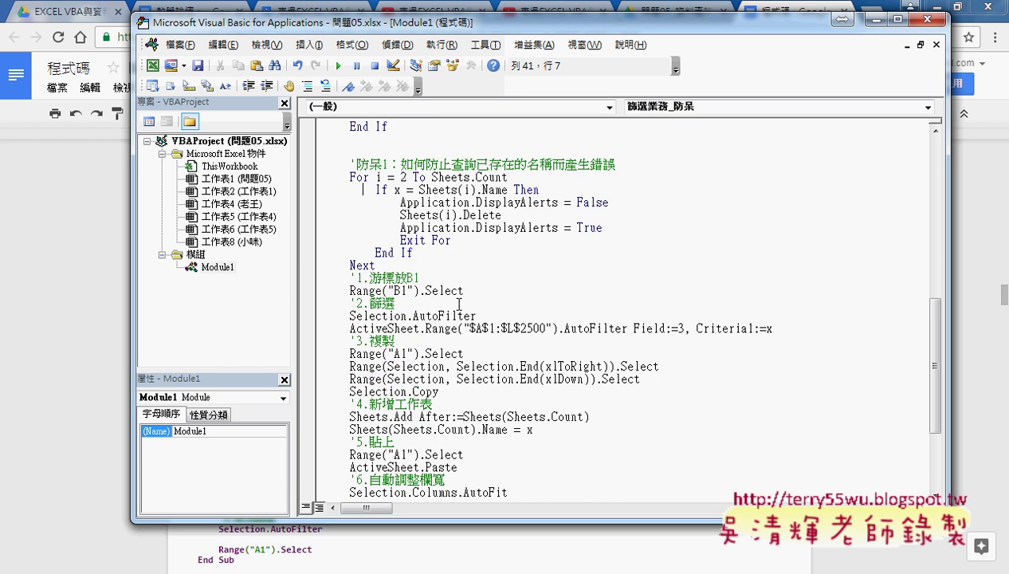
scroll(459, 304, "down", 2)
left_click(379, 252)
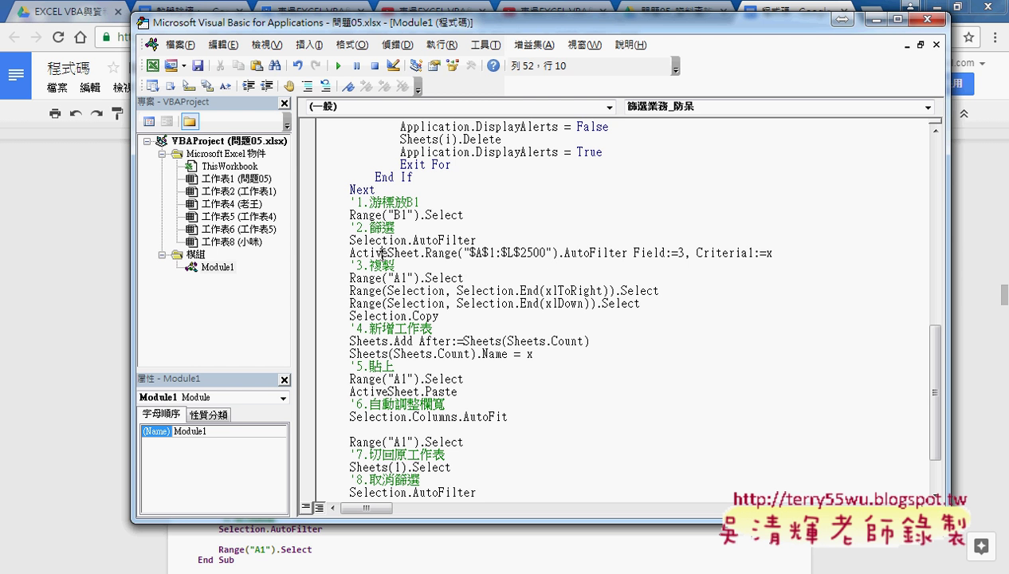
left_click(333, 253)
left_click(799, 253)
key("Return")
key("Return")
type("'防呆3：無結果     If Range(\"A1\").End(xlDown).Row = 1048576 Then         MsgBox \"查無資料!!\"         Selection.AutoFilter         Exit Sub     End If")
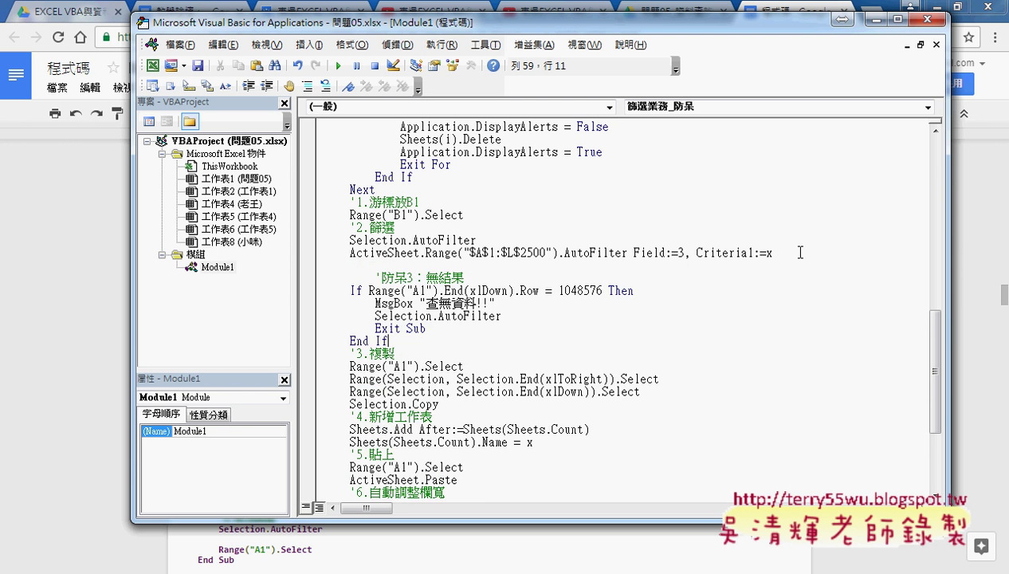
Restore the apostrophe so the 防呆3 line is a comment again.
left_click(381, 277)
key("BackSpace")
key("BackSpace")
key("BackSpace")
type("'")
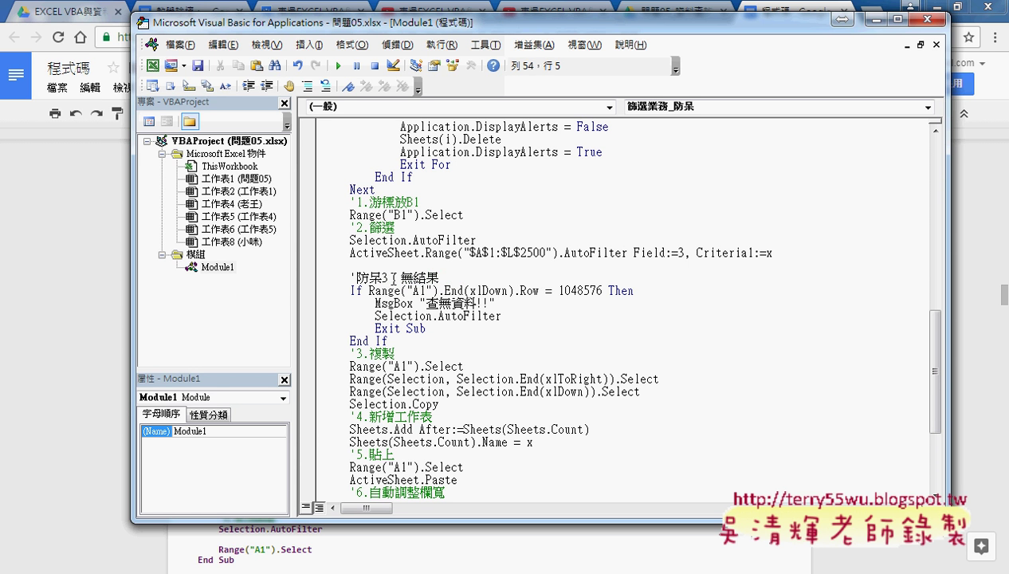
left_click(940, 11)
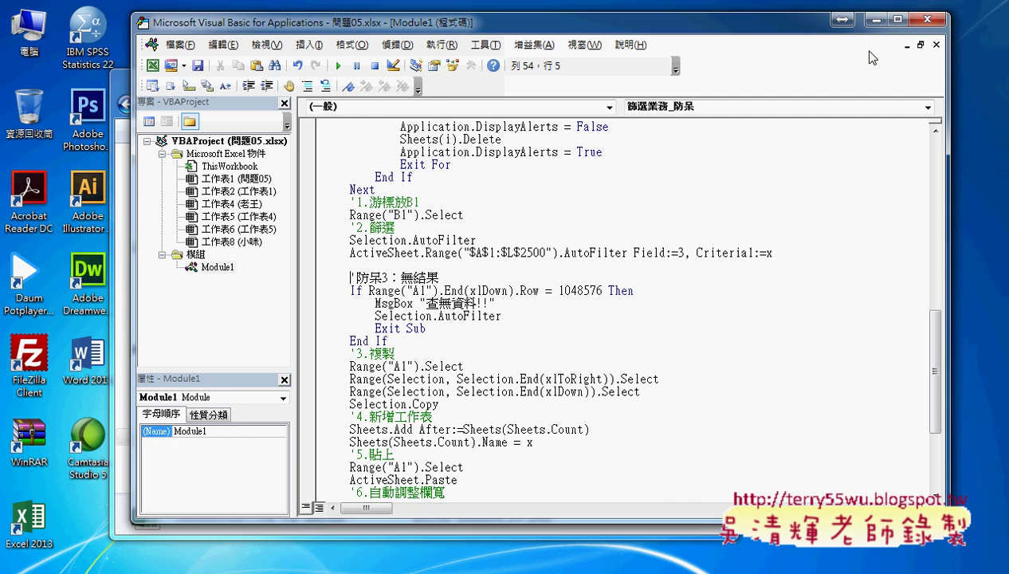
Run 篩選業務_防呆 with a salesperson name that has no records and dismiss the 查無資料!! message.
left_click(422, 514)
key("alt+F11")
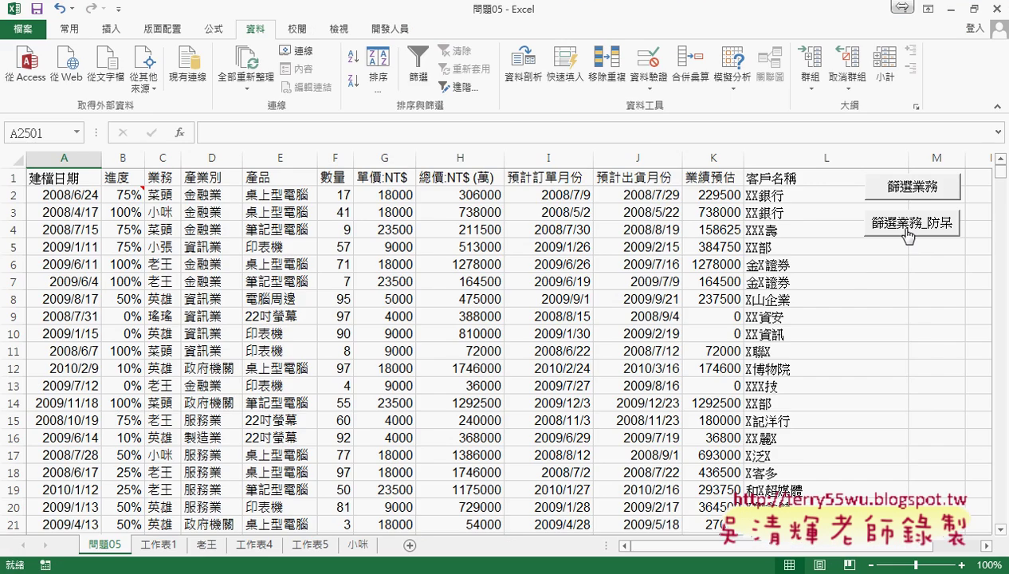
left_click(900, 226)
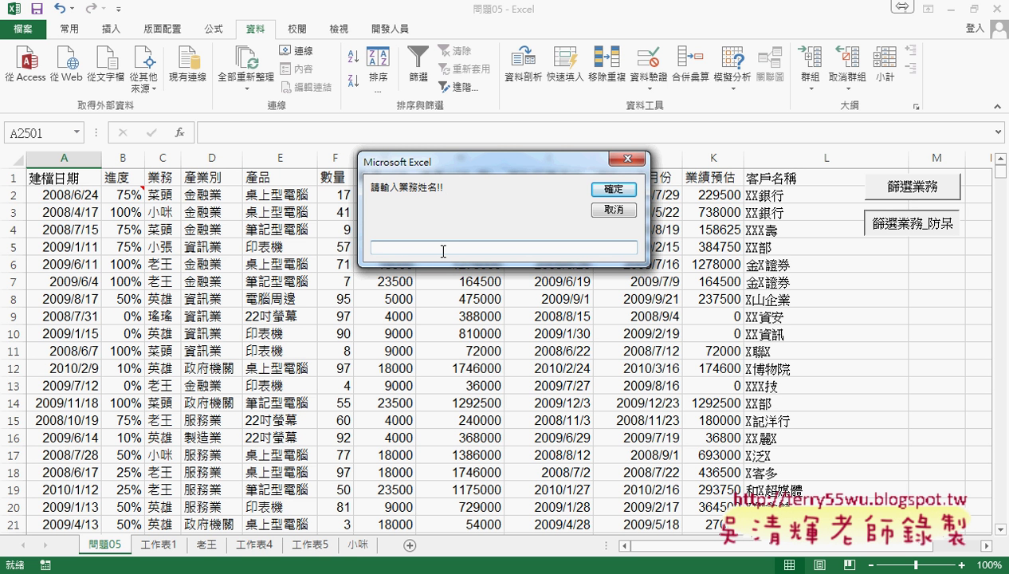
type("老咪")
left_click(606, 192)
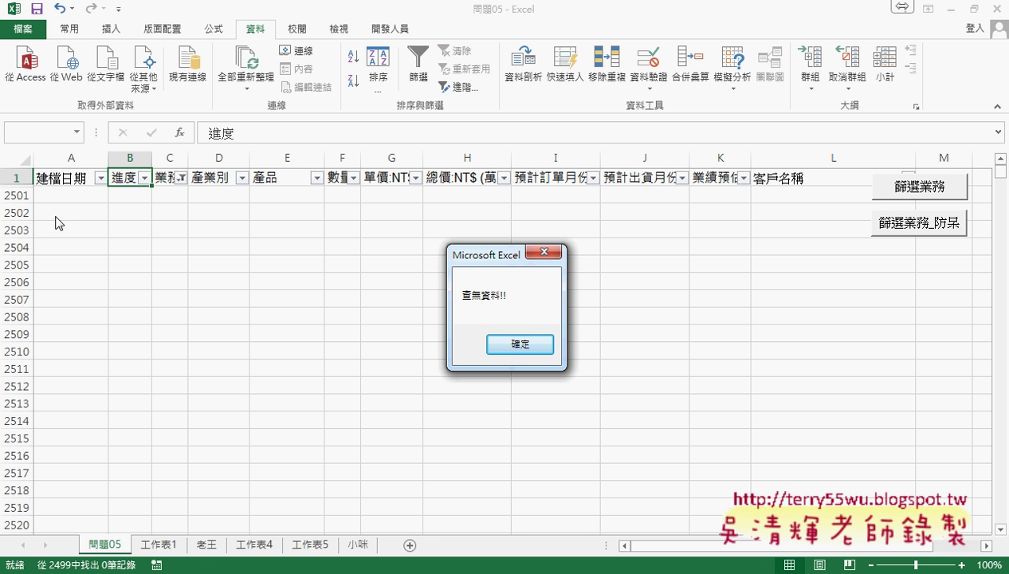
left_click(520, 345)
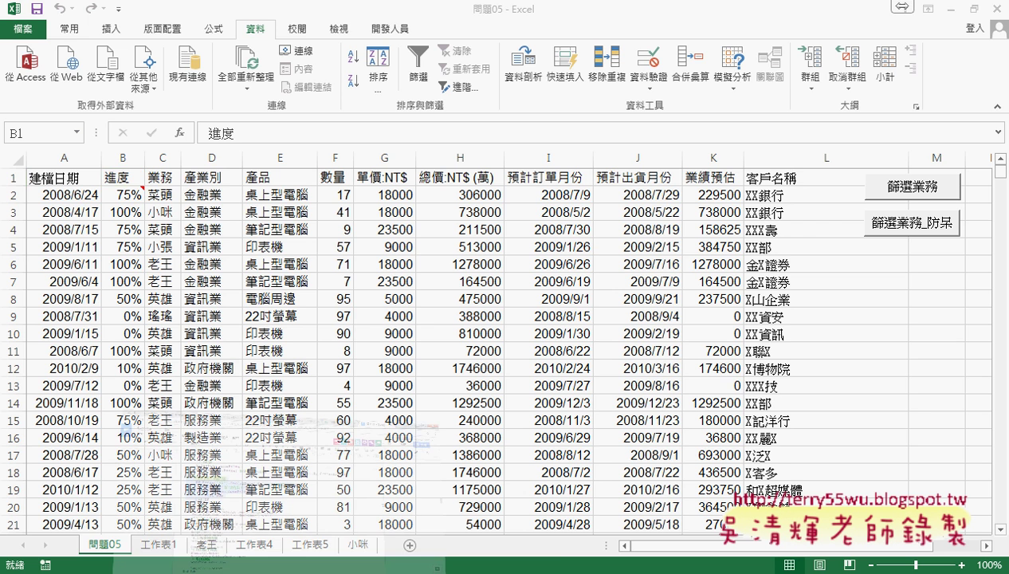
Scroll the Google Docs notes down to the 批次刪除工作表 macro and Workbook_Open section.
key("alt+Tab")
scroll(494, 420, "down", 1)
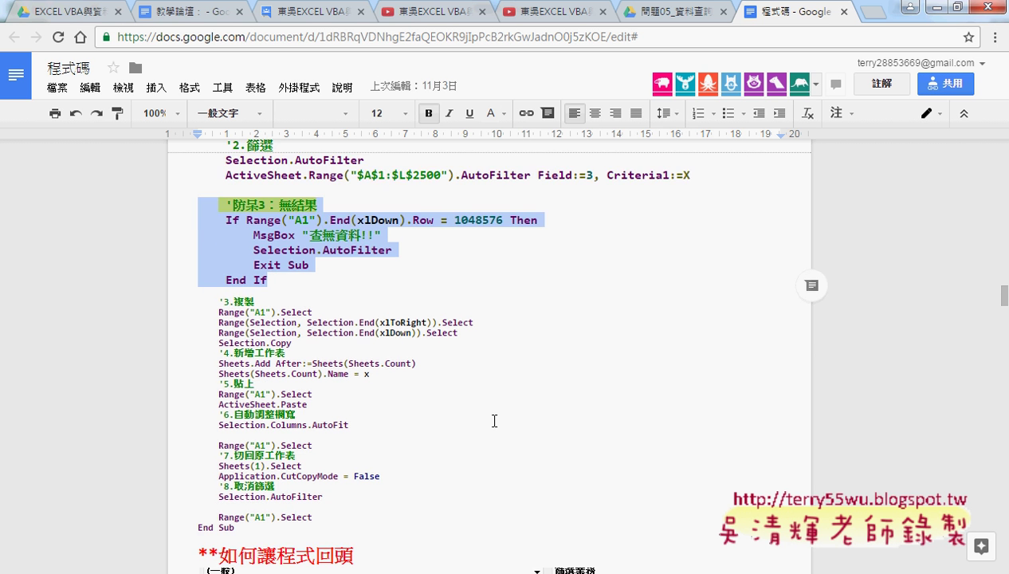
scroll(494, 420, "down", 2)
scroll(494, 420, "down", 2)
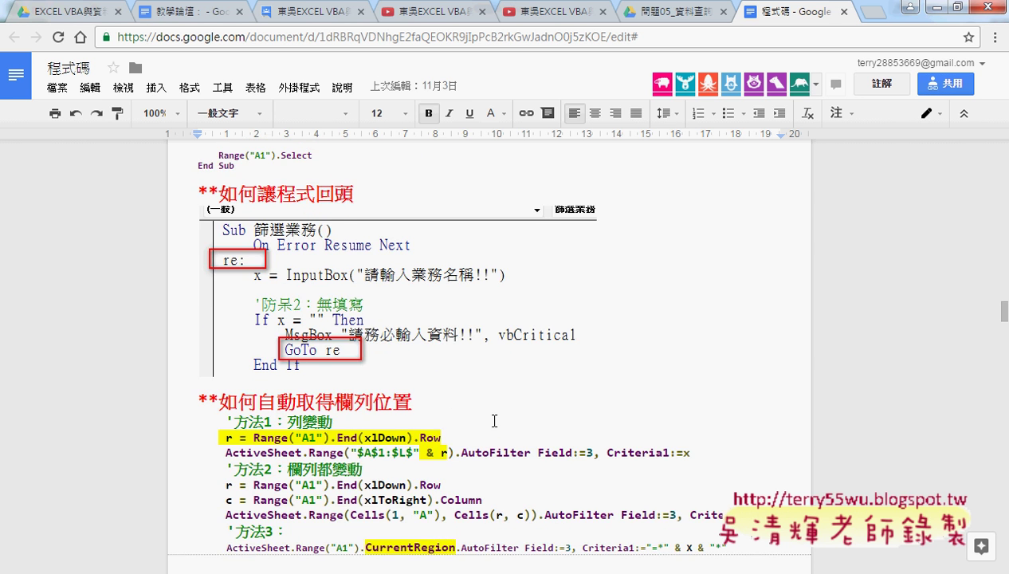
scroll(494, 420, "down", 2)
scroll(494, 421, "down", 2)
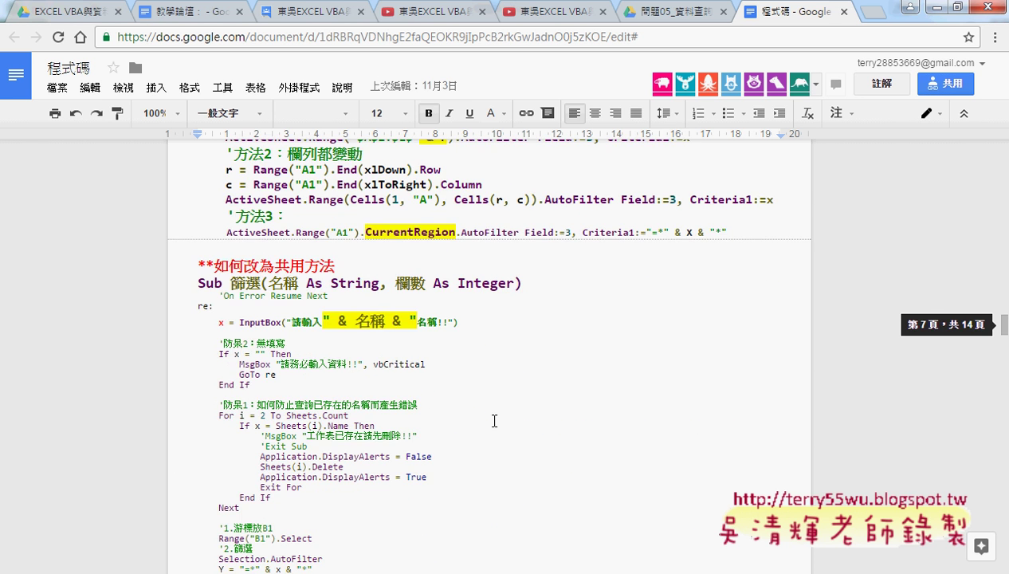
scroll(494, 420, "down", 4)
scroll(494, 421, "down", 3)
scroll(494, 421, "down", 3)
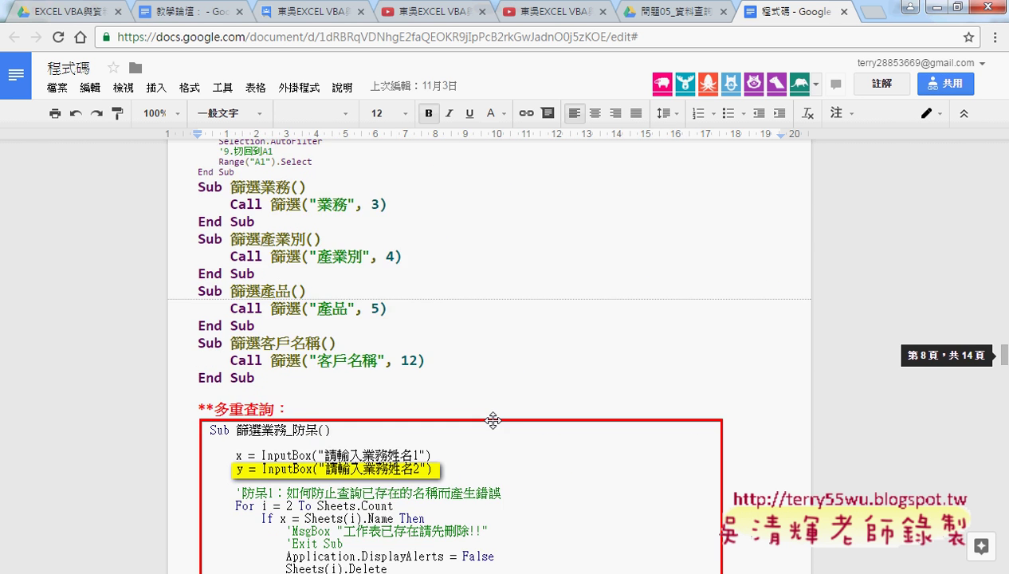
left_click(339, 256)
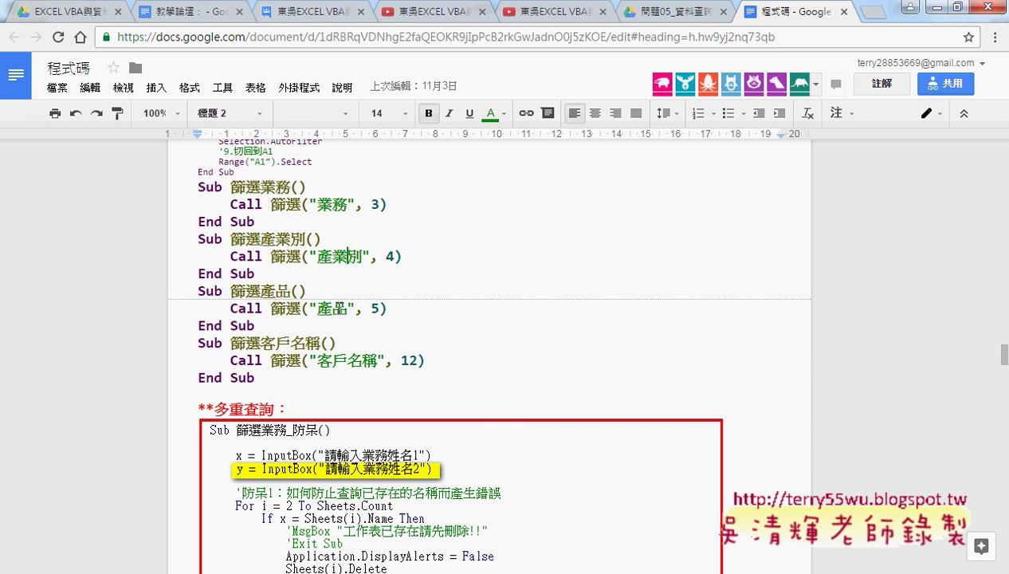
key("Down")
key("Down")
key("Down")
key("Down")
key("Down")
scroll(611, 399, "down", 4)
scroll(611, 399, "down", 5)
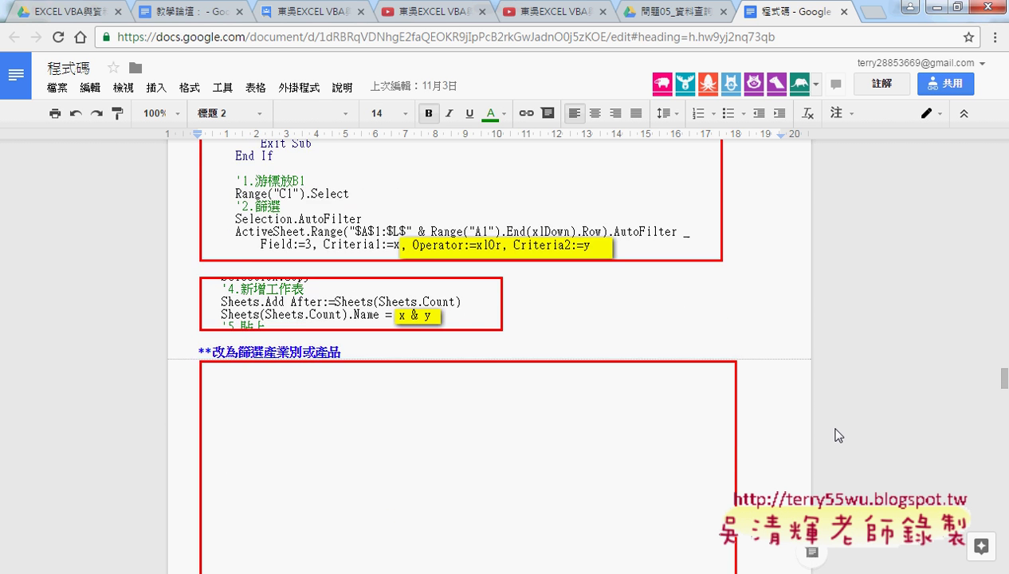
scroll(838, 434, "down", 2)
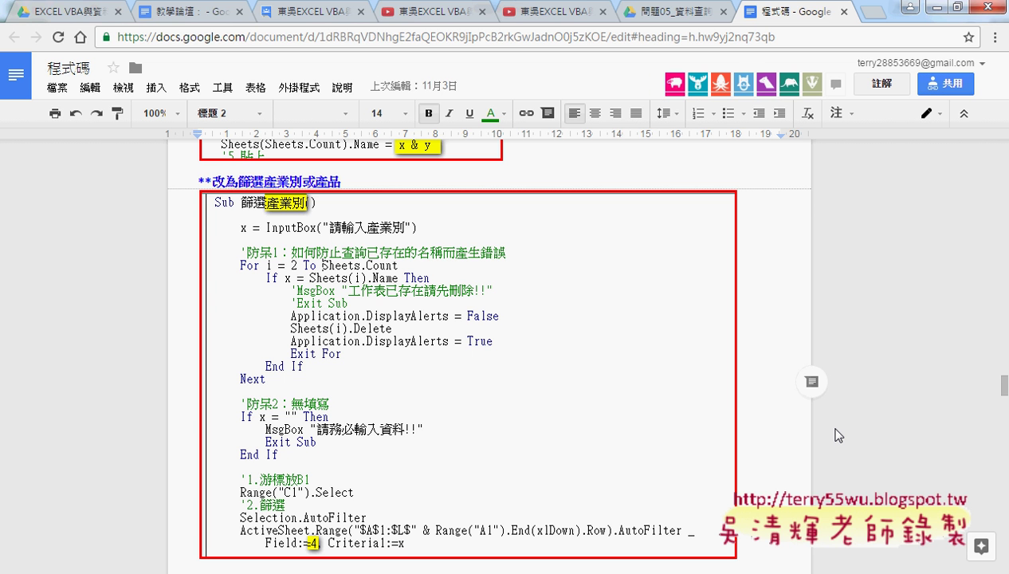
scroll(838, 435, "down", 8)
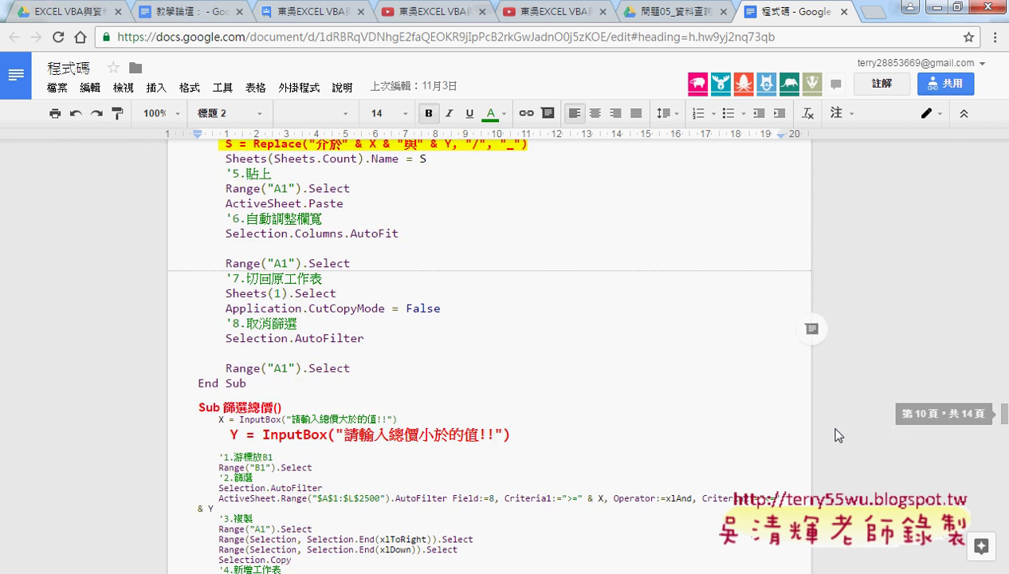
scroll(838, 435, "down", 1)
scroll(838, 435, "down", 3)
scroll(838, 435, "down", 2)
scroll(839, 435, "down", 3)
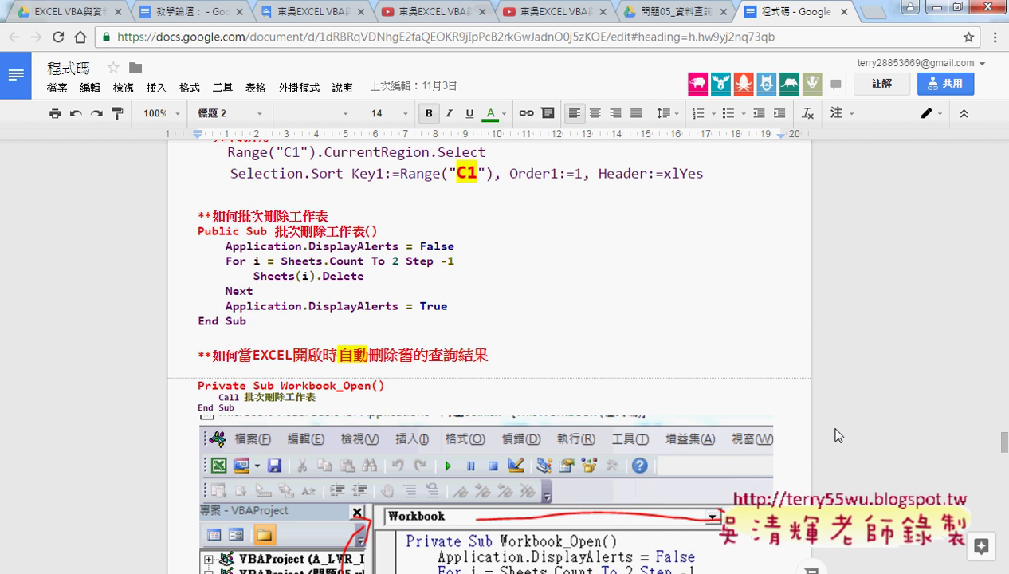